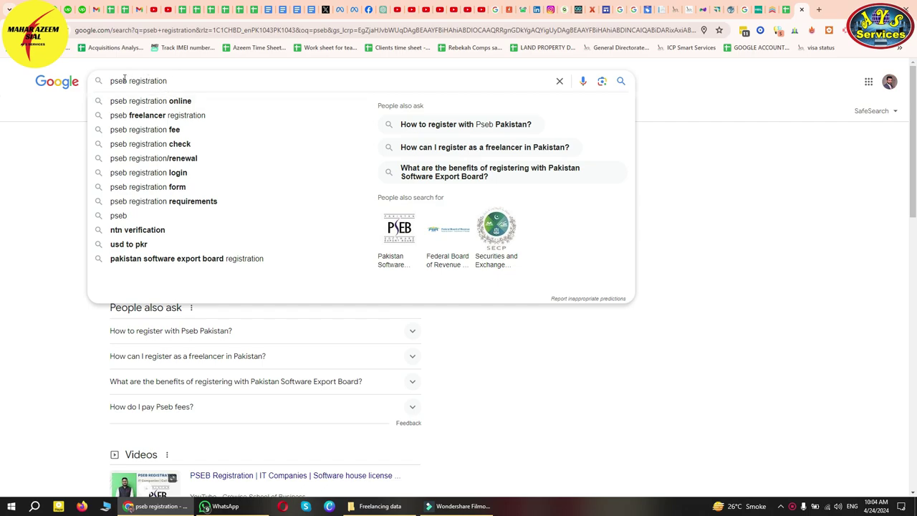
Step: Open the Pakistan Software Export Board (PSEB) site from the search results and go to its Register/Login area
{"action": "left_click", "coordinate": [741, 213]}
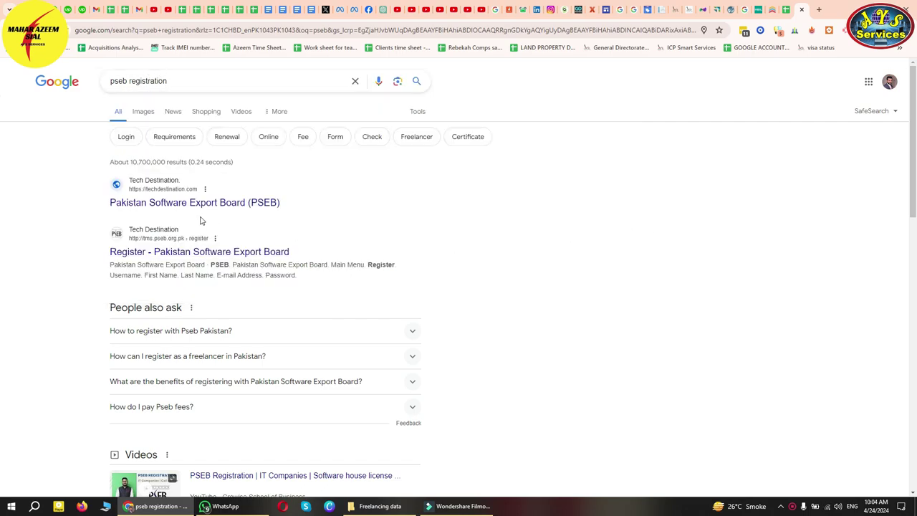
{"action": "left_click", "coordinate": [153, 209]}
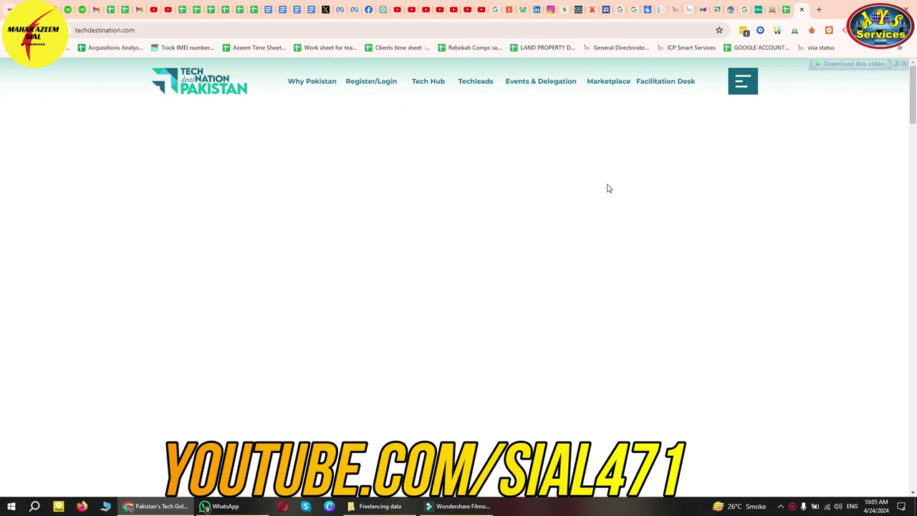
{"action": "left_click", "coordinate": [371, 81]}
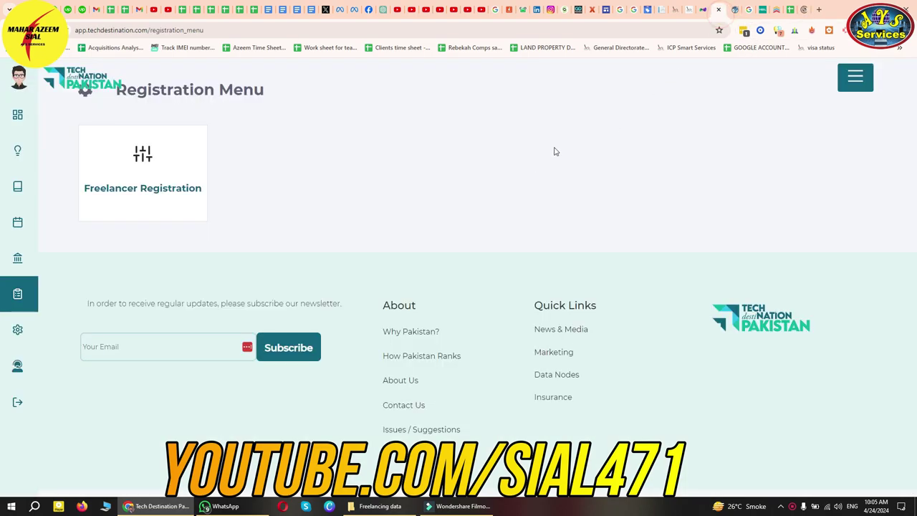
Step: Open the Freelancer Dashboard from the registration menu page to check the registration status and rejection reason
{"action": "mouse_move", "coordinate": [29, 78]}
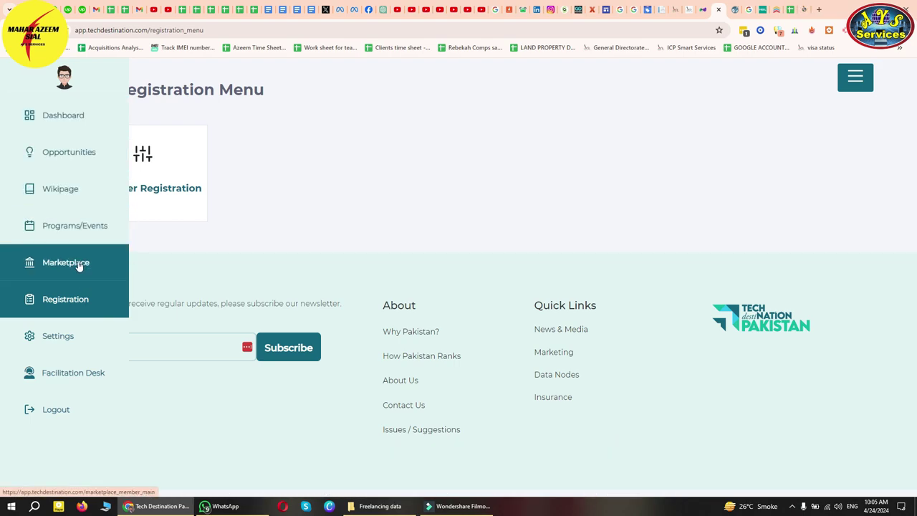
{"action": "left_click", "coordinate": [794, 11]}
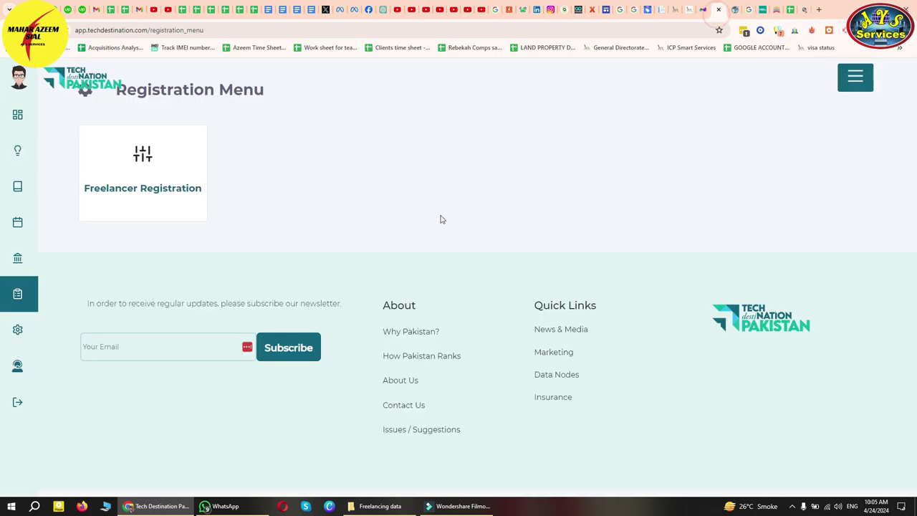
{"action": "mouse_move", "coordinate": [38, 104]}
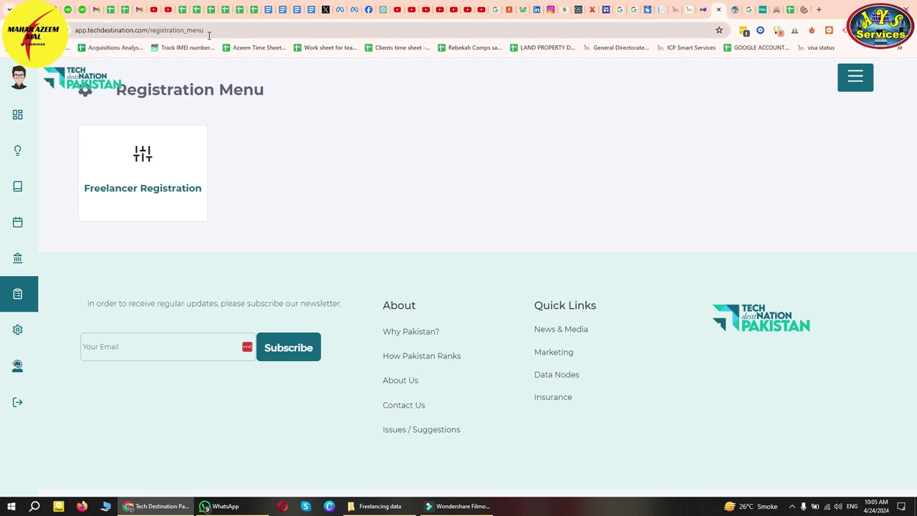
{"action": "left_click", "coordinate": [57, 116]}
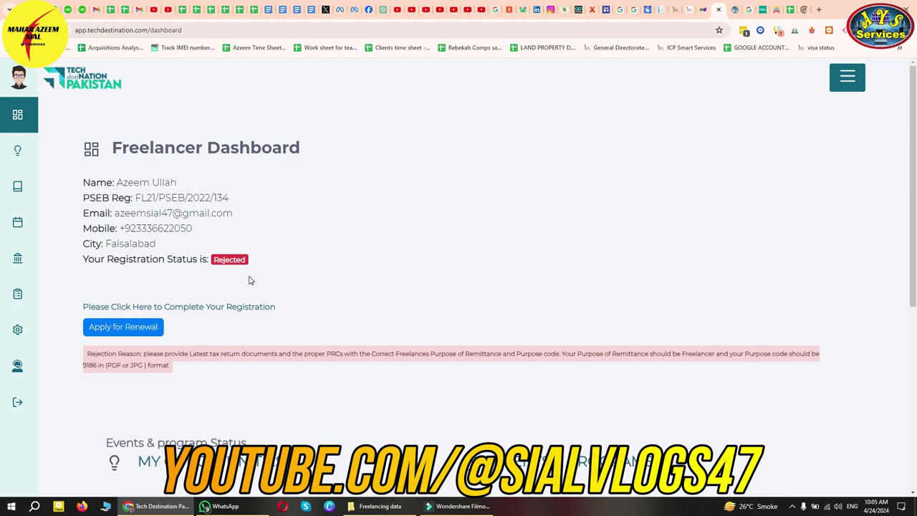
{"action": "mouse_move", "coordinate": [26, 285]}
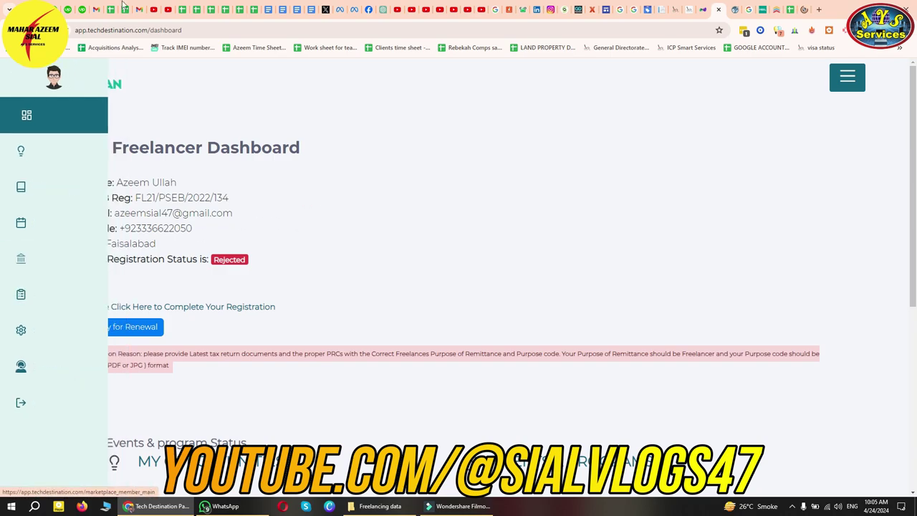
Step: Switch to the Freelancing data folder in File Explorer and view the taxpayer profile in NTN.PDF, then close it
{"action": "key", "text": "alt+Tab"}
{"action": "left_click_drag", "start_coordinate": [765, 63], "coordinate": [432, 66]}
{"action": "double_click", "coordinate": [433, 66]}
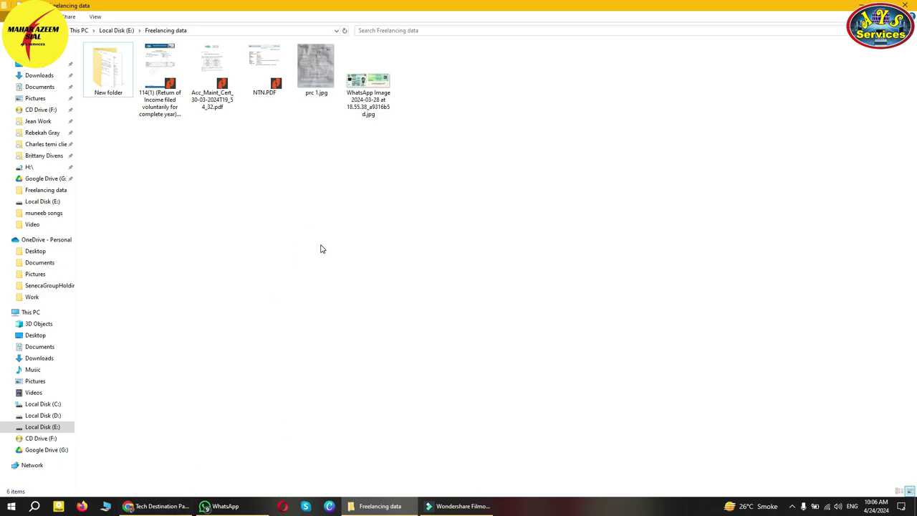
{"action": "left_click", "coordinate": [161, 79]}
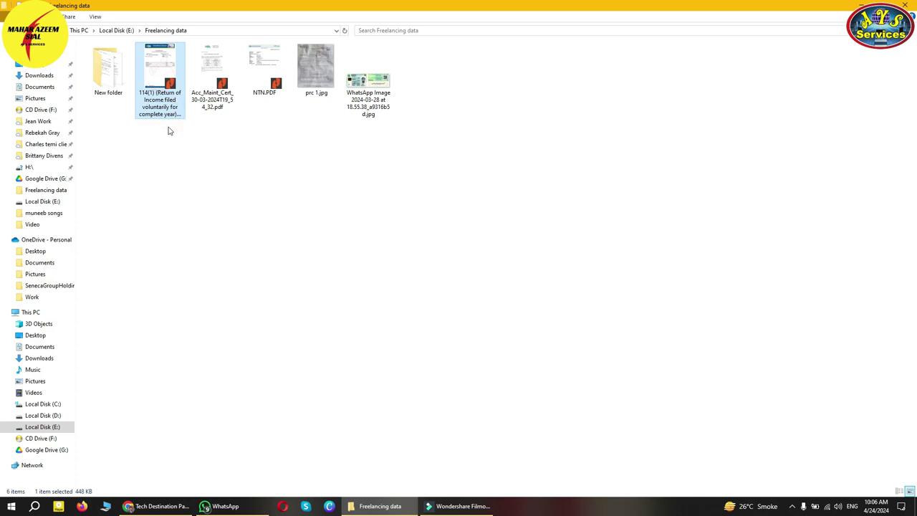
{"action": "left_click", "coordinate": [270, 92]}
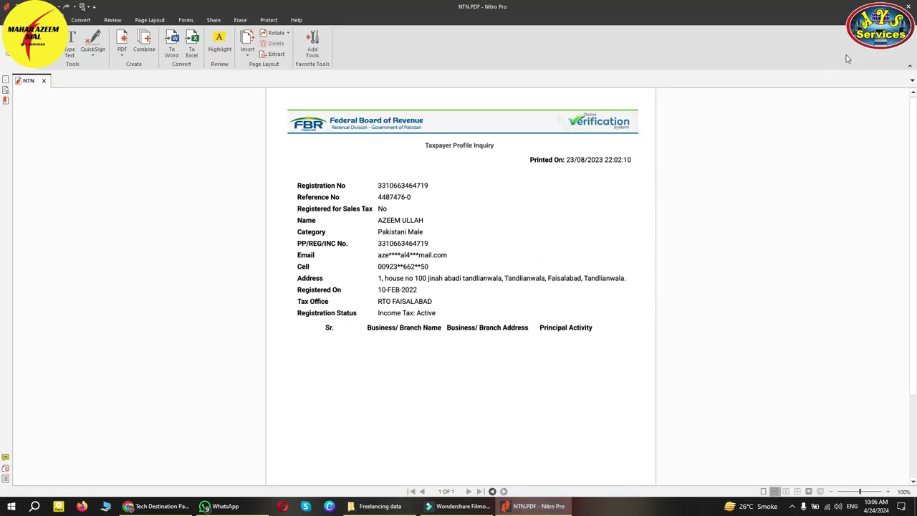
{"action": "left_click", "coordinate": [909, 6]}
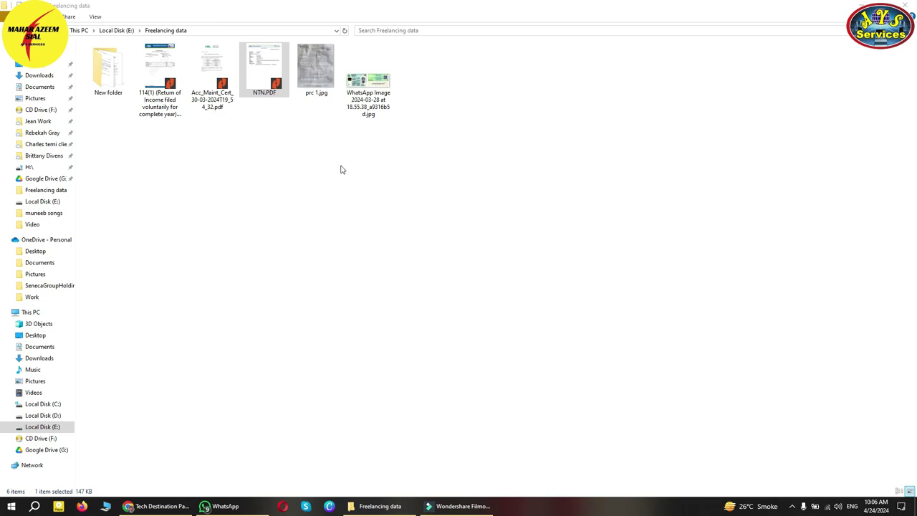
Step: Open the bank's account maintenance certificate PDF, read it through to the end and close it
{"action": "double_click", "coordinate": [204, 77]}
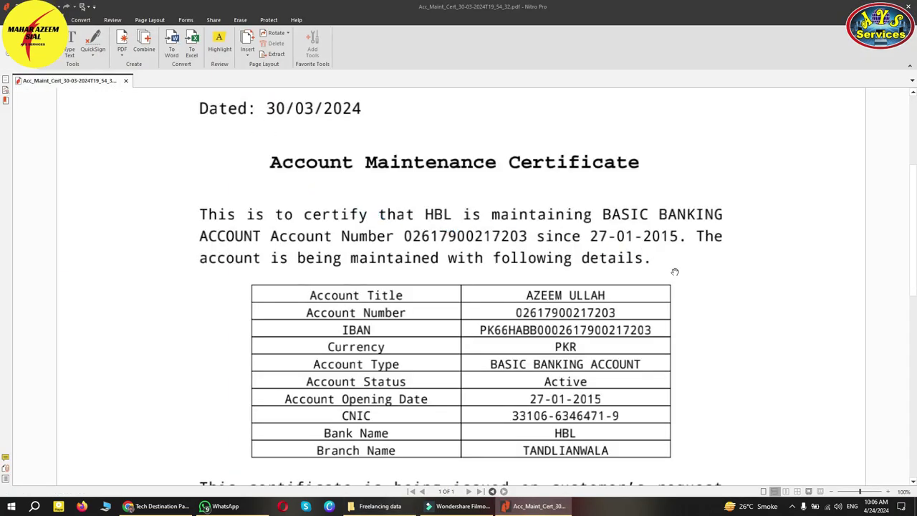
{"action": "scroll", "coordinate": [674, 270], "scroll_direction": "down", "scroll_amount": 10}
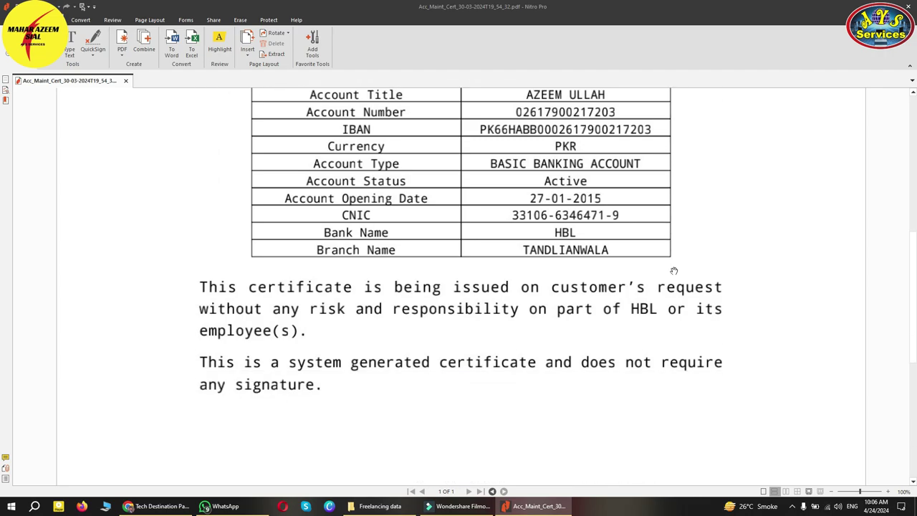
{"action": "scroll", "coordinate": [673, 269], "scroll_direction": "up", "scroll_amount": 20}
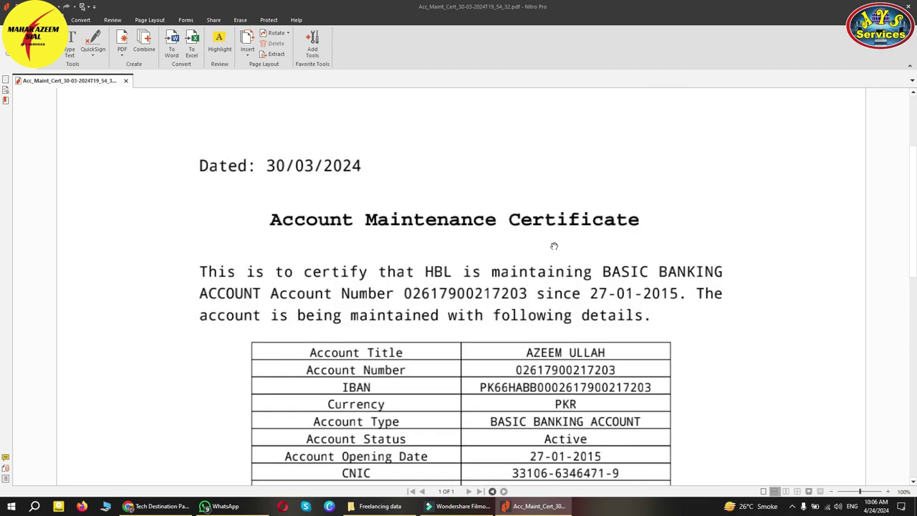
{"action": "left_click", "coordinate": [908, 6]}
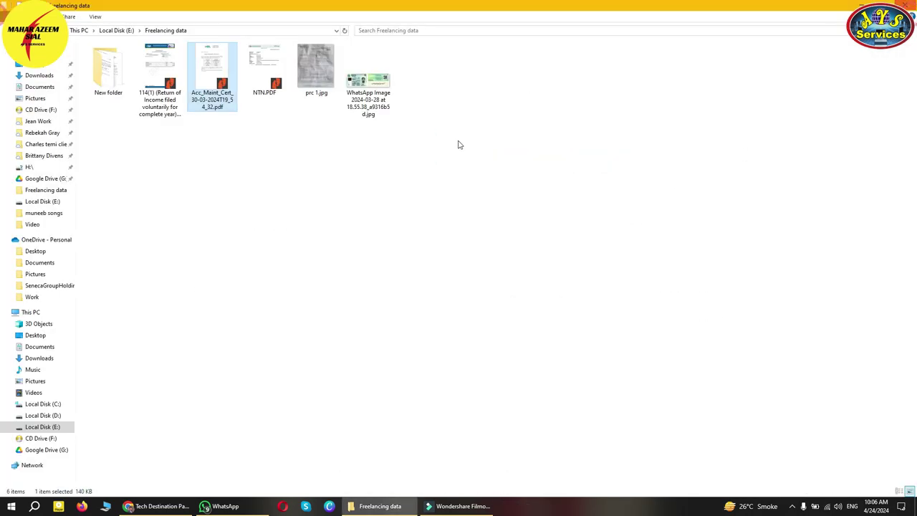
Step: View the national identity card image and the proceeds realization certificate prc 1.jpg, closing each one
{"action": "double_click", "coordinate": [368, 79]}
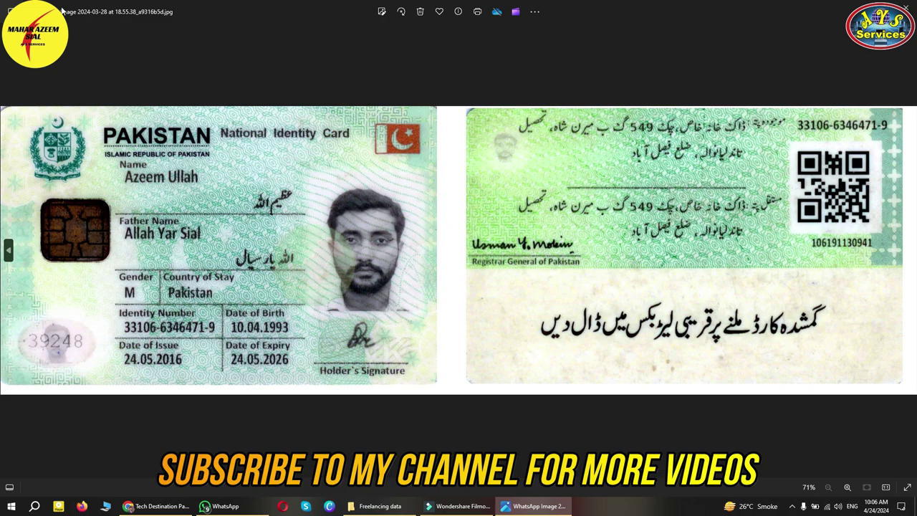
{"action": "left_click", "coordinate": [907, 9]}
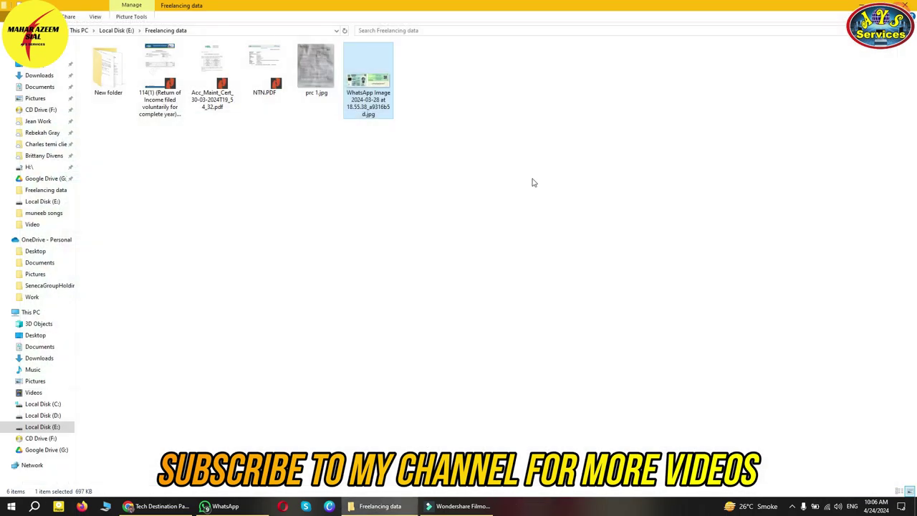
{"action": "double_click", "coordinate": [300, 93]}
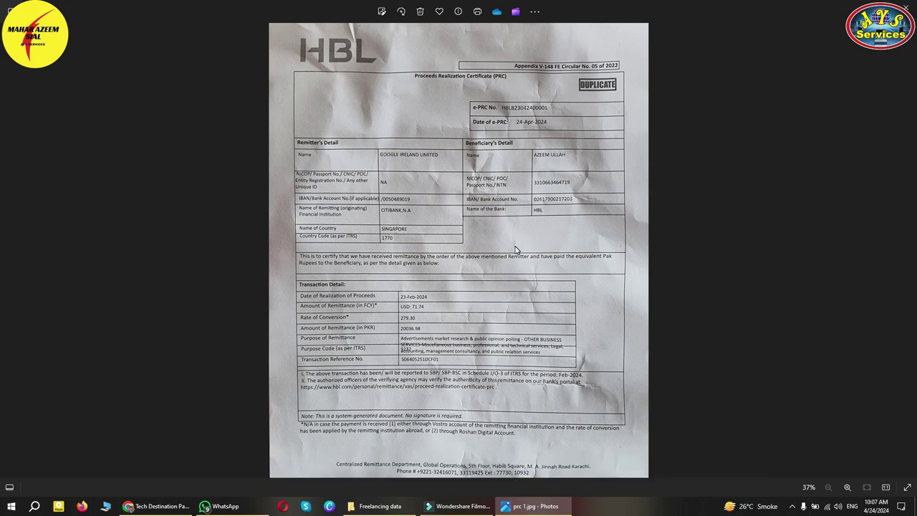
{"action": "left_click", "coordinate": [905, 6]}
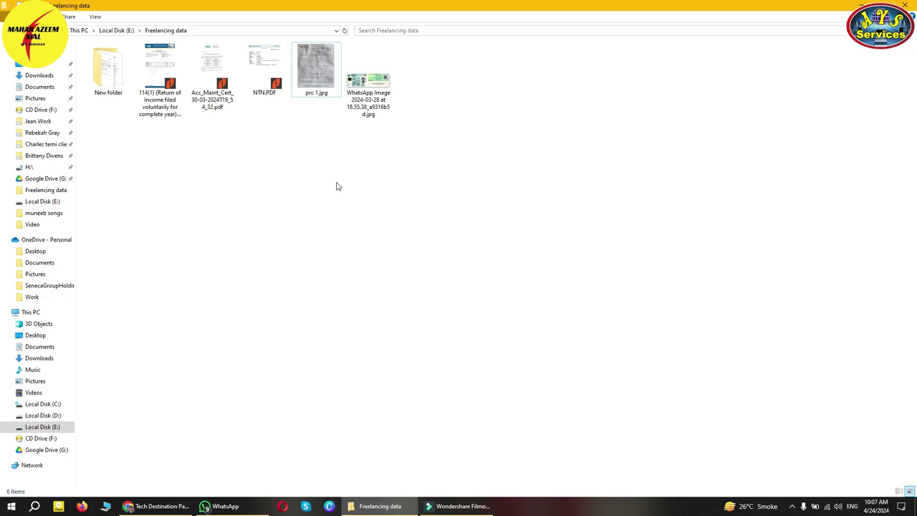
Step: Go through the required files one by one: identity card image, prc 1.jpg, NTN.PDF, account maintenance certificate and income tax return
{"action": "left_click_drag", "start_coordinate": [453, 82], "coordinate": [143, 89]}
{"action": "left_click", "coordinate": [367, 181]}
{"action": "left_click", "coordinate": [381, 86]}
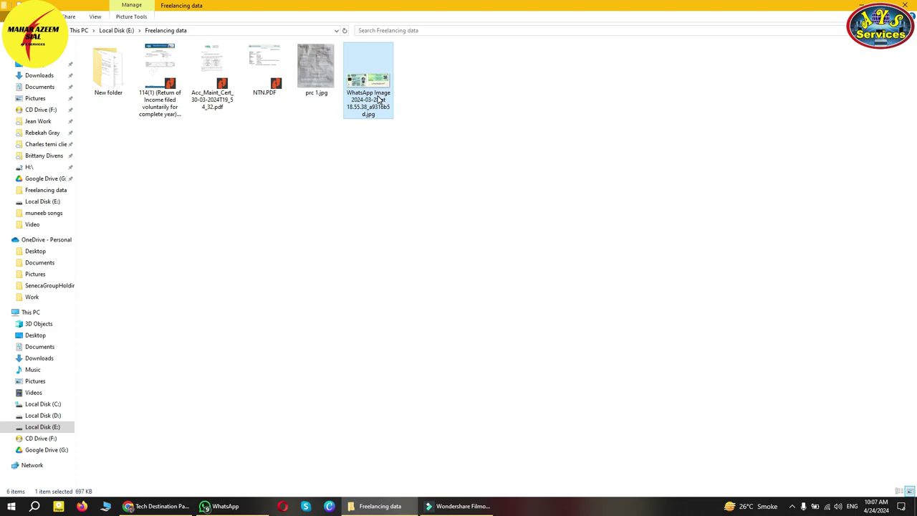
{"action": "left_click", "coordinate": [313, 80]}
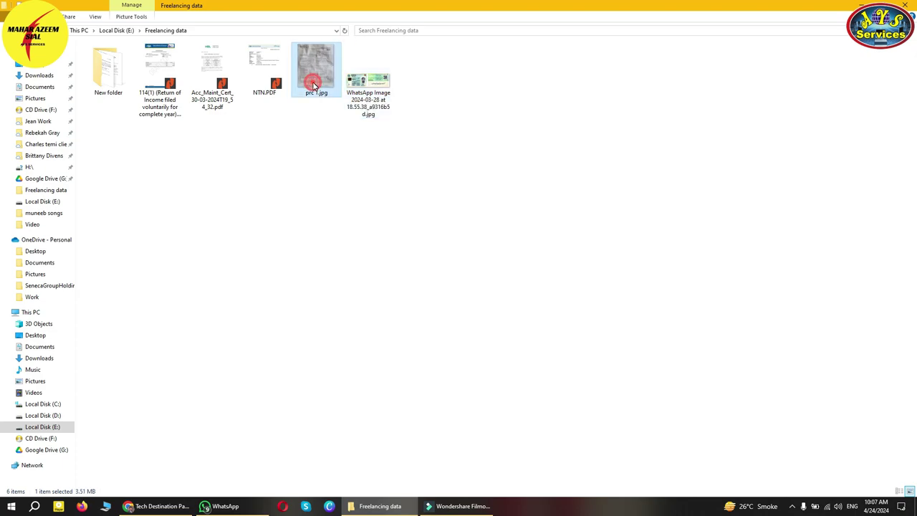
{"action": "left_click", "coordinate": [264, 78]}
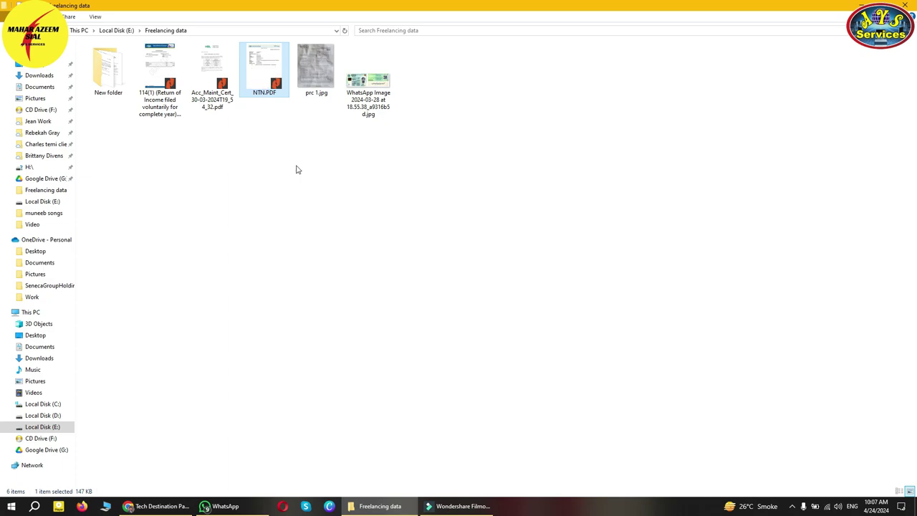
{"action": "left_click", "coordinate": [208, 69]}
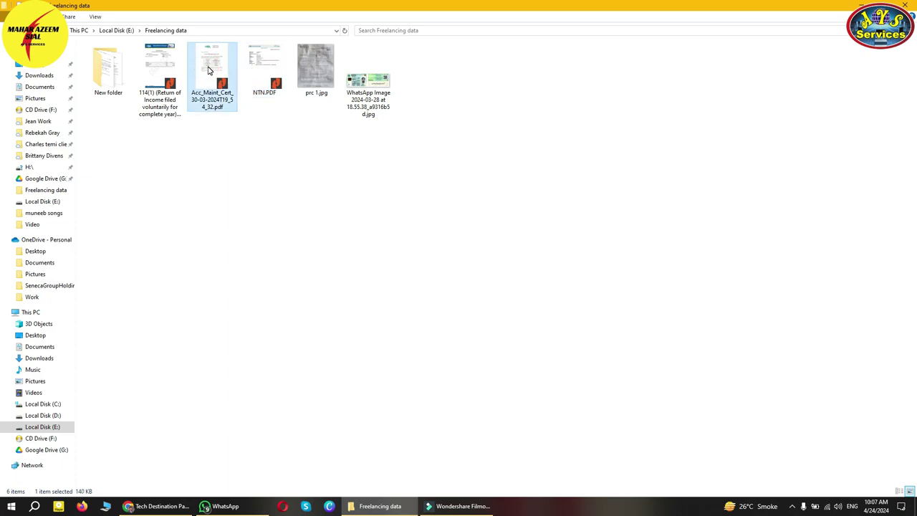
{"action": "left_click", "coordinate": [153, 69]}
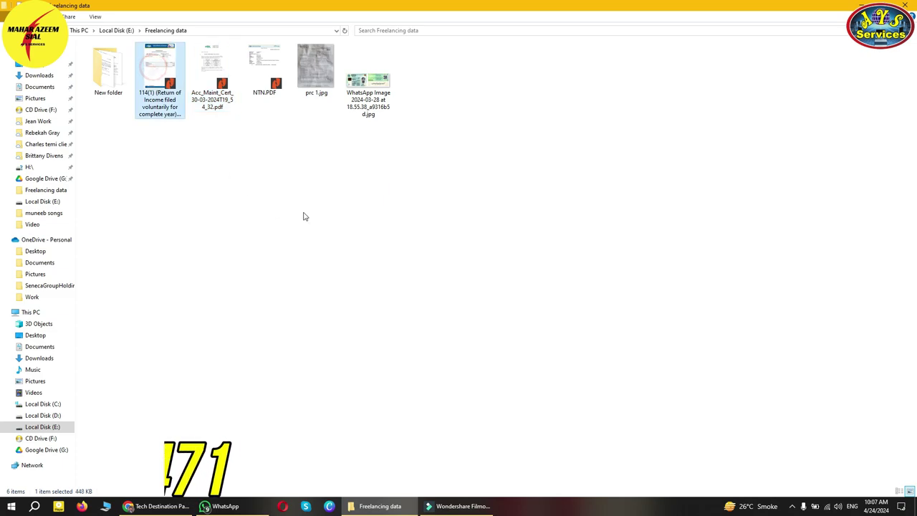
Step: Switch back to the browser and log in to the FBR IRIS portal with the prefilled credentials to look over its dashboard
{"action": "key", "text": "alt+Tab"}
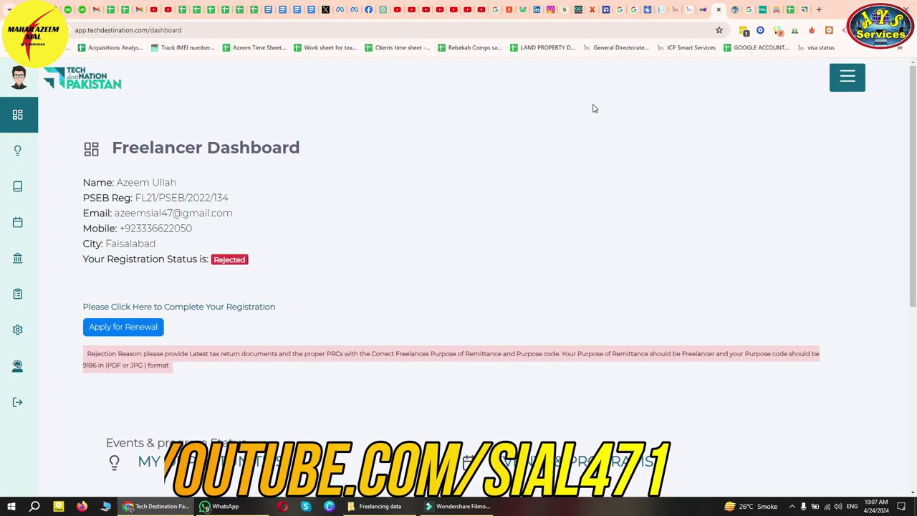
{"action": "left_click", "coordinate": [720, 13]}
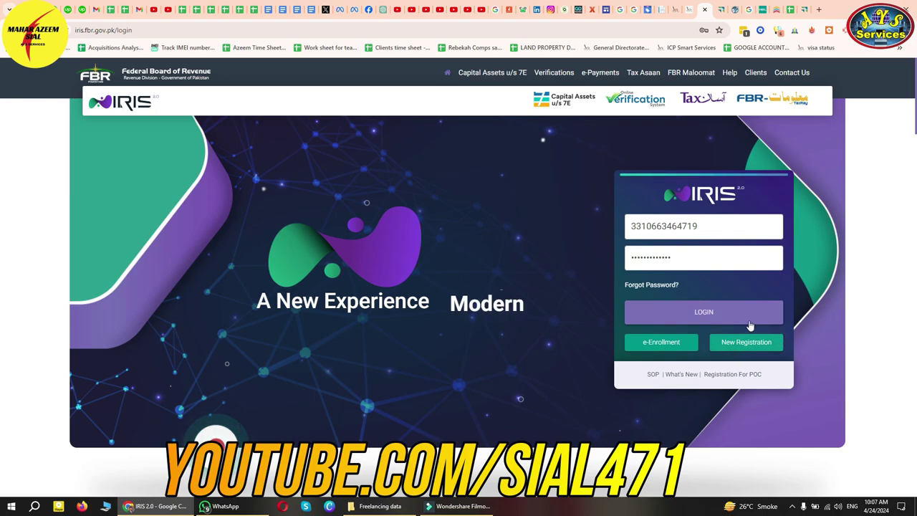
{"action": "left_click", "coordinate": [681, 311]}
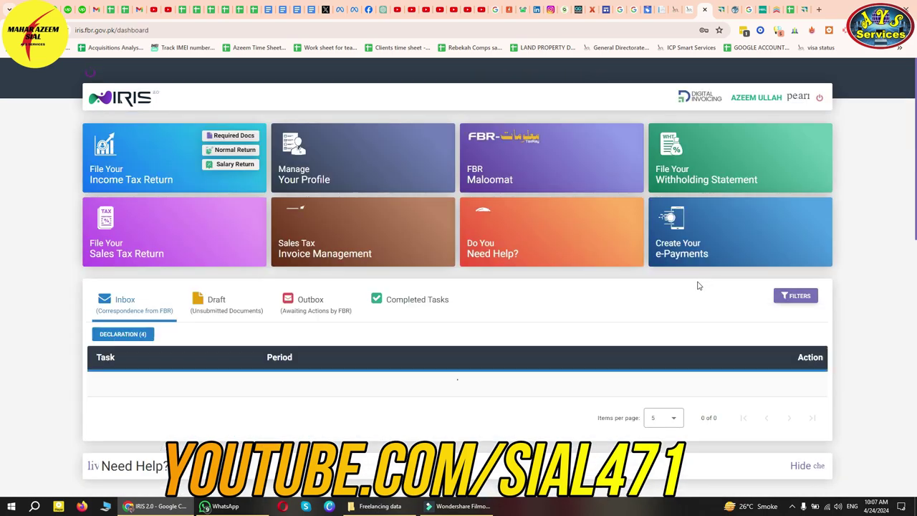
{"action": "scroll", "coordinate": [482, 286], "scroll_direction": "down", "scroll_amount": 2}
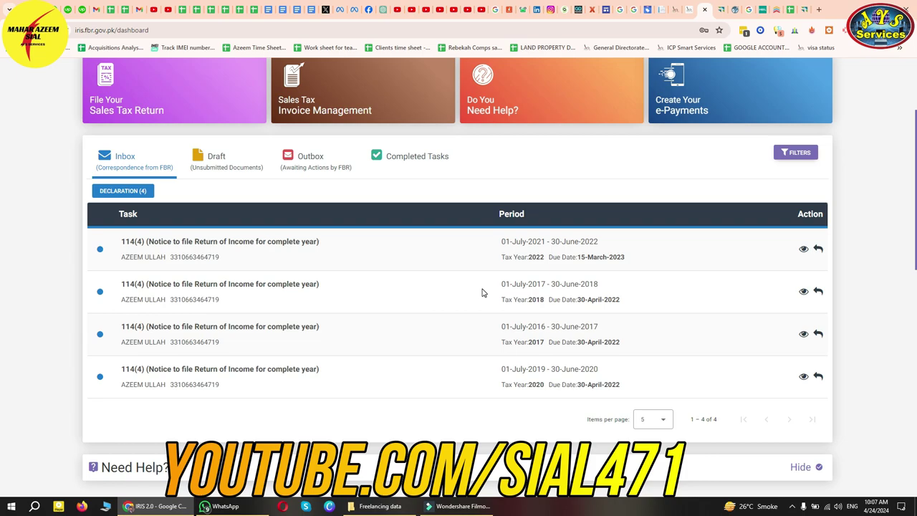
{"action": "scroll", "coordinate": [453, 330], "scroll_direction": "up", "scroll_amount": 2}
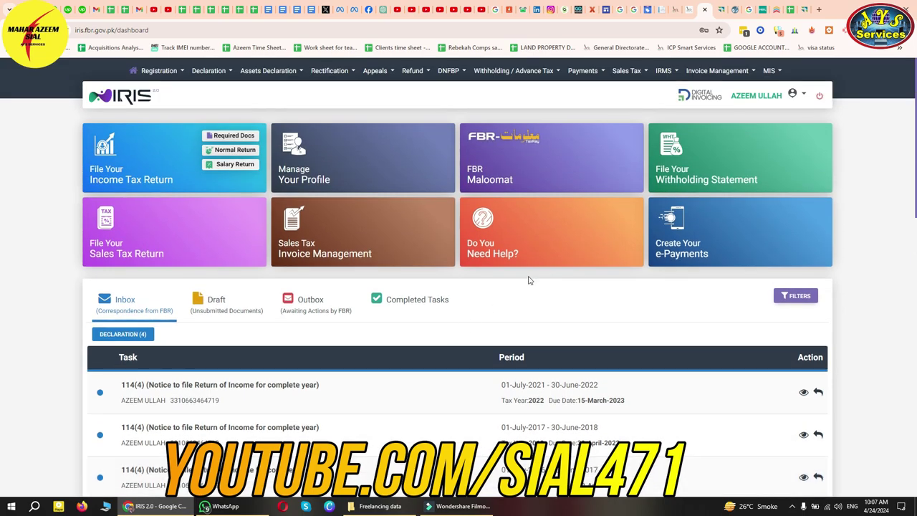
{"action": "mouse_move", "coordinate": [544, 233]}
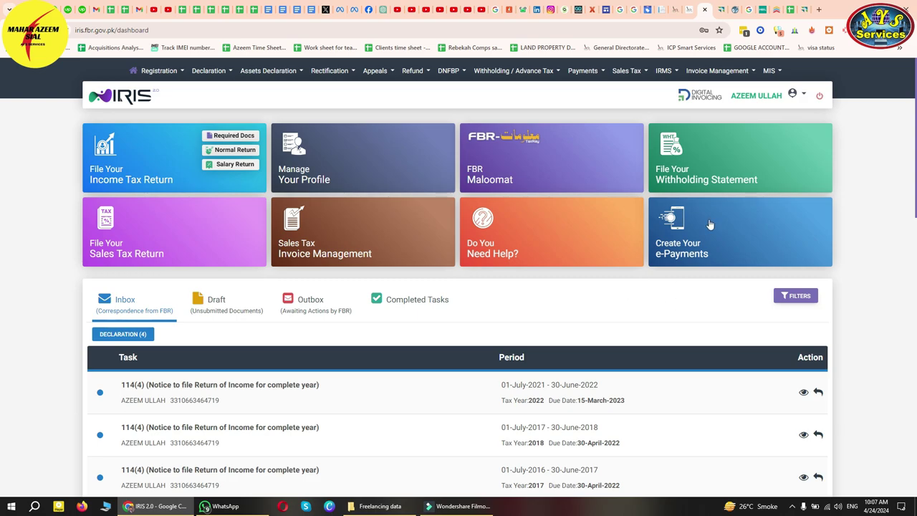
Step: Return to the Tech Destination dashboard, start the renewal application and open the Freelancer Registration form to review its fields
{"action": "left_click", "coordinate": [723, 10]}
{"action": "left_click", "coordinate": [464, 176]}
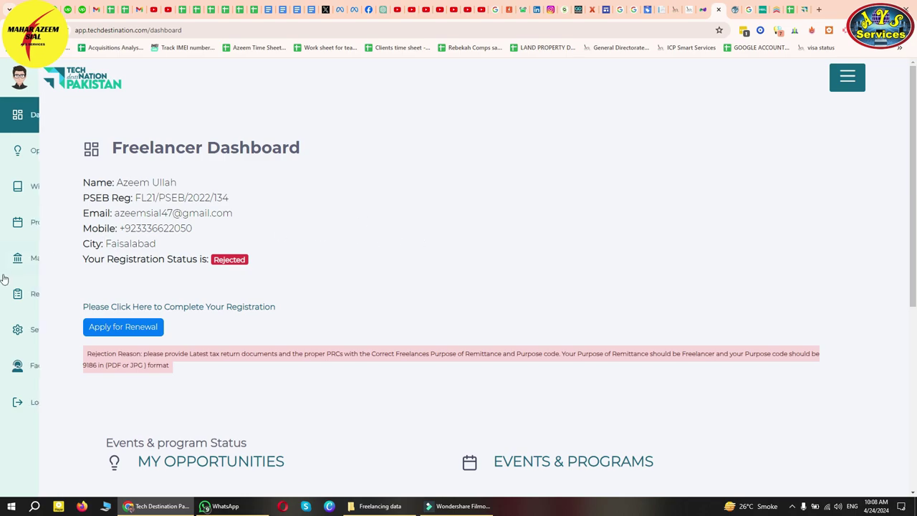
{"action": "left_click", "coordinate": [109, 327]}
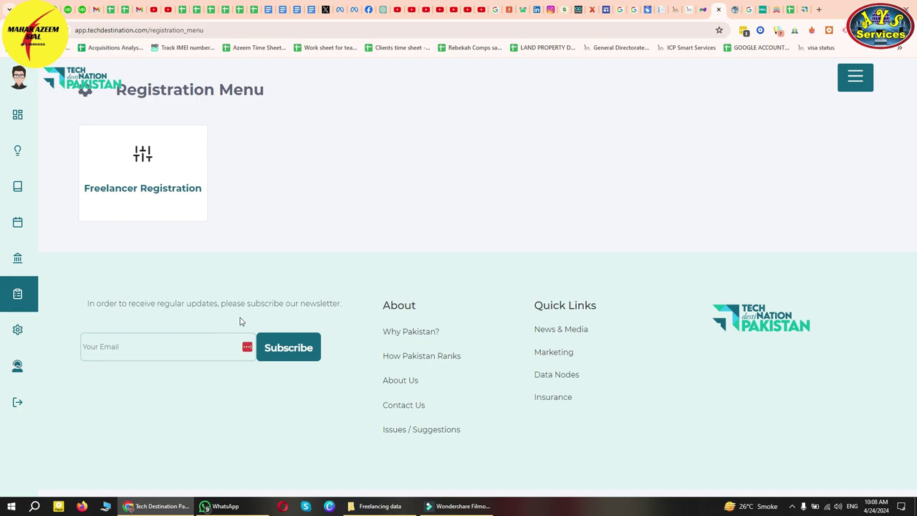
{"action": "left_click", "coordinate": [139, 179]}
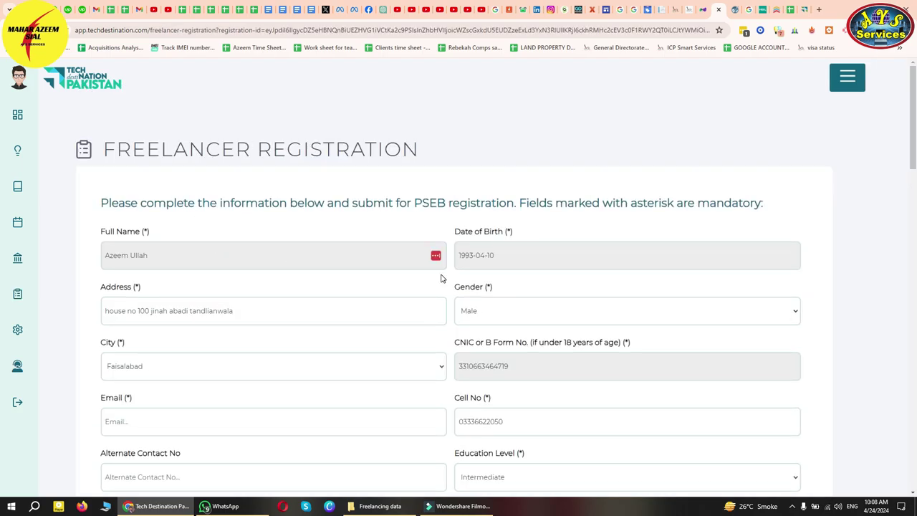
{"action": "scroll", "coordinate": [502, 254], "scroll_direction": "down", "scroll_amount": 2}
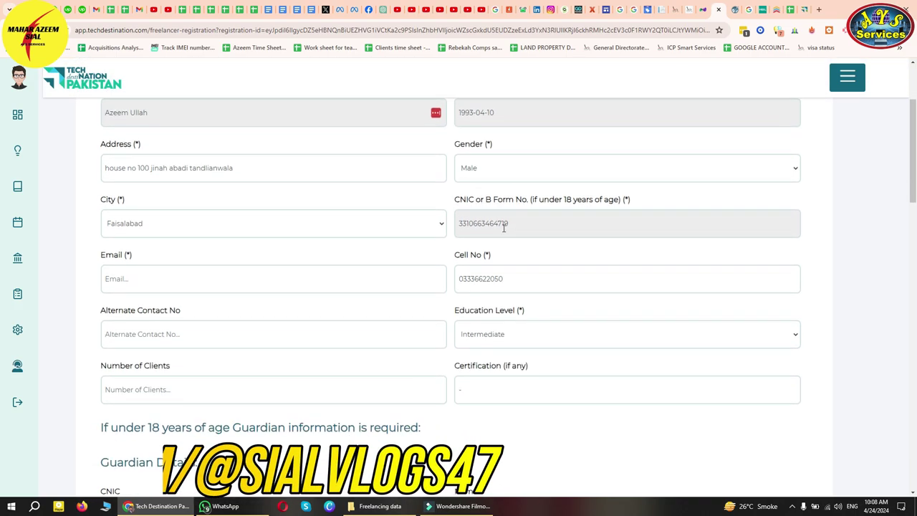
Step: Fill in the required email field of the personal details with the applicant's saved e-mail address
{"action": "scroll", "coordinate": [219, 241], "scroll_direction": "down", "scroll_amount": 1}
{"action": "left_click", "coordinate": [215, 181]}
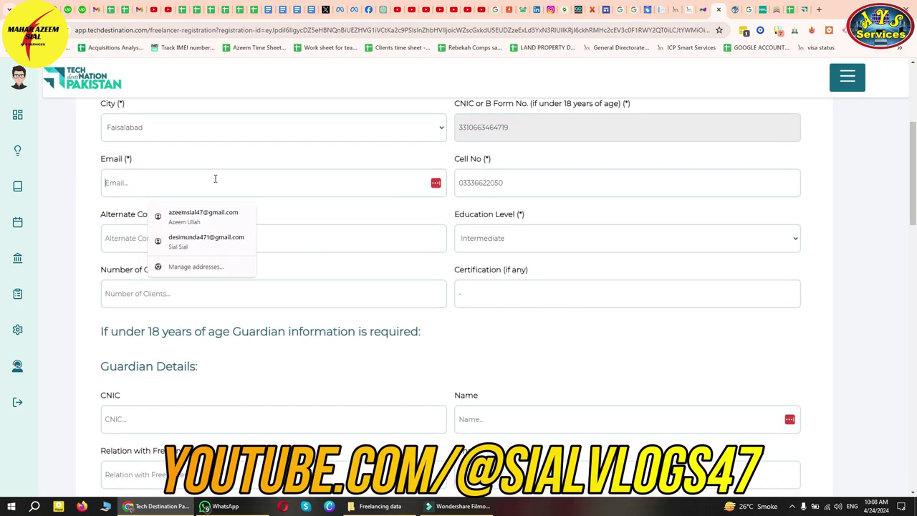
{"action": "left_click", "coordinate": [203, 215]}
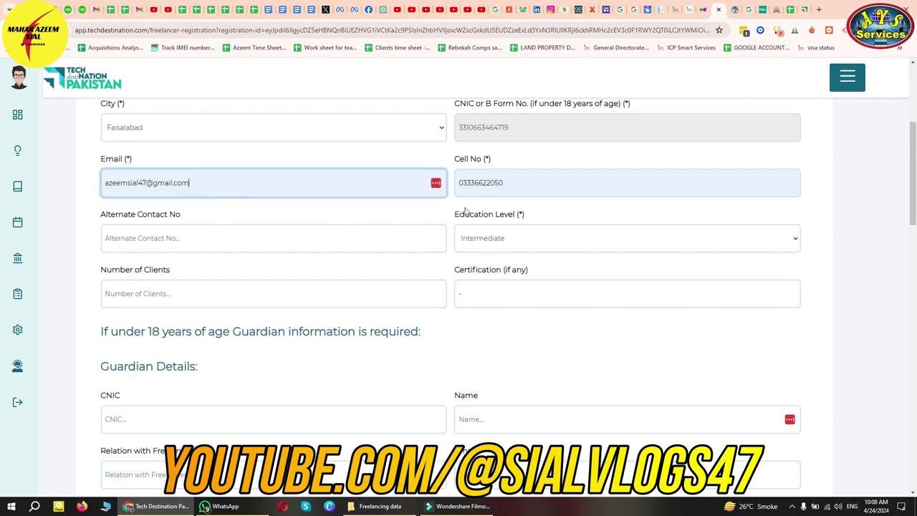
{"action": "left_click", "coordinate": [515, 184]}
{"action": "left_click", "coordinate": [659, 263]}
Step: Set the Number of Clients to 3
{"action": "scroll", "coordinate": [614, 266], "scroll_direction": "down", "scroll_amount": 2}
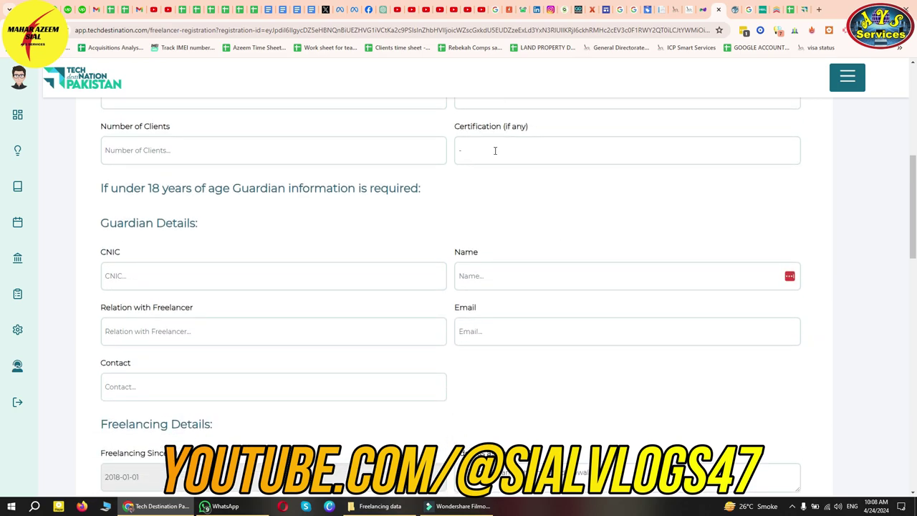
{"action": "left_click", "coordinate": [397, 154]}
{"action": "left_click", "coordinate": [538, 184]}
{"action": "left_click", "coordinate": [316, 153]}
{"action": "type", "text": "2"}
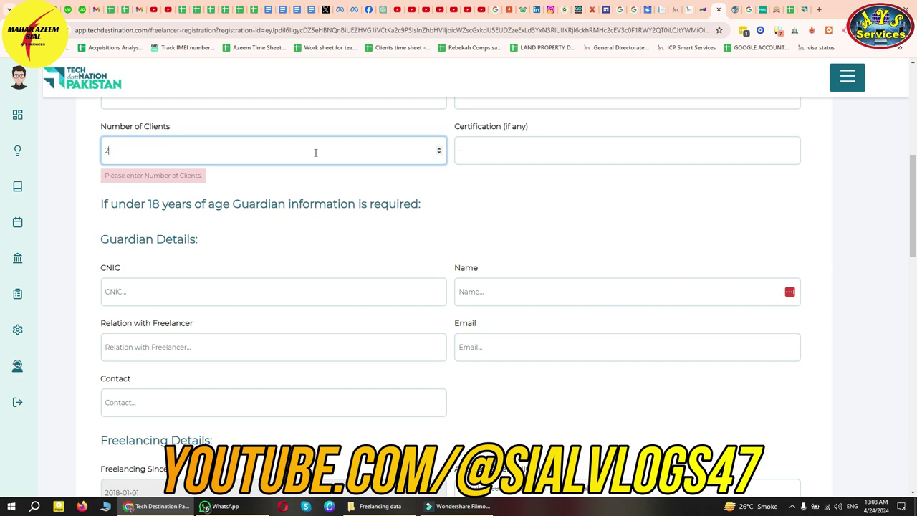
{"action": "key", "text": "BackSpace"}
{"action": "type", "text": "3"}
{"action": "left_click", "coordinate": [581, 221]}
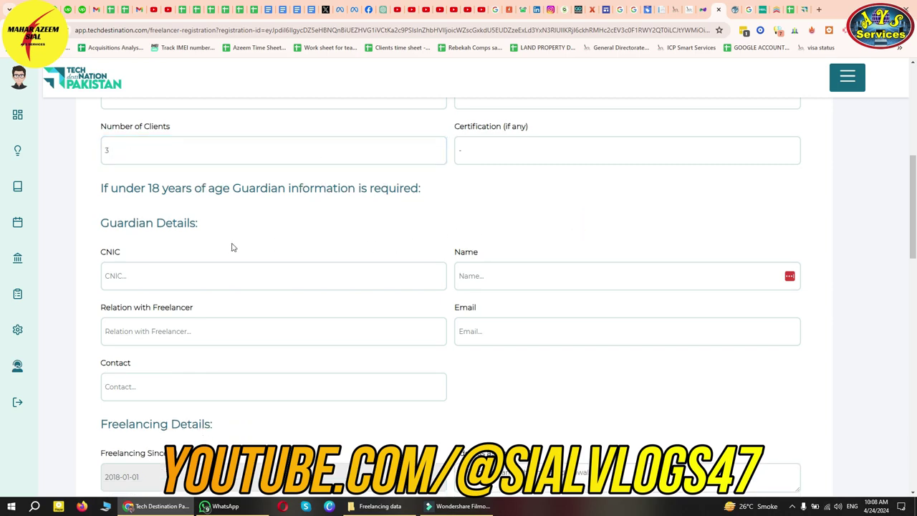
Step: Add Data Entry Operations to the Areas of Expertise in the Freelancing Details
{"action": "scroll", "coordinate": [437, 204], "scroll_direction": "down", "scroll_amount": 1}
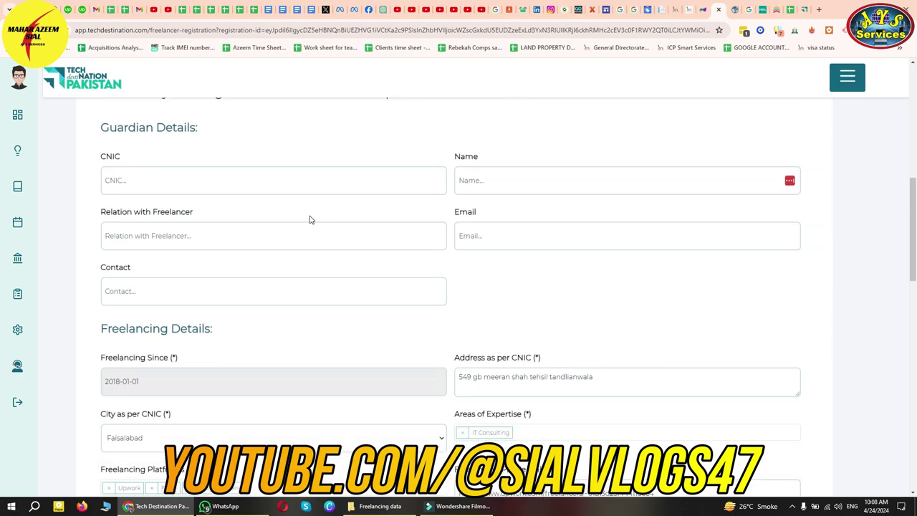
{"action": "scroll", "coordinate": [431, 256], "scroll_direction": "down", "scroll_amount": 1}
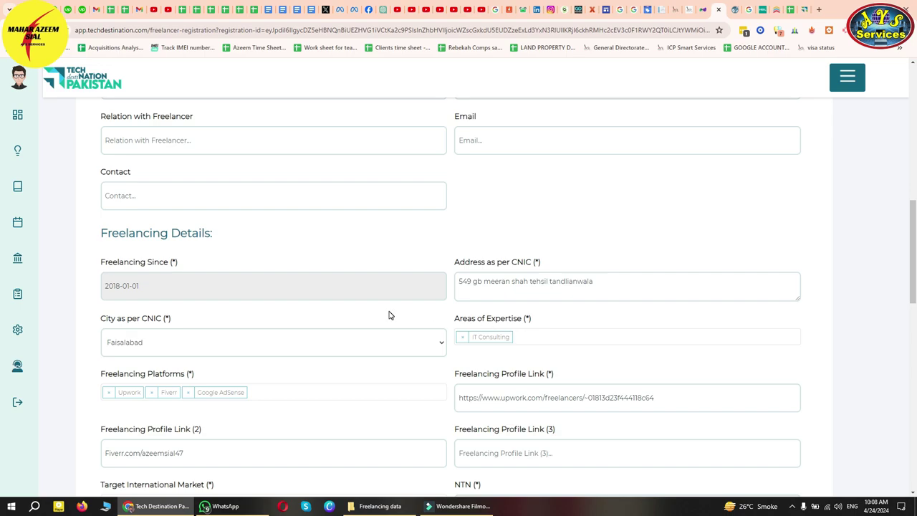
{"action": "scroll", "coordinate": [389, 314], "scroll_direction": "down", "scroll_amount": 1}
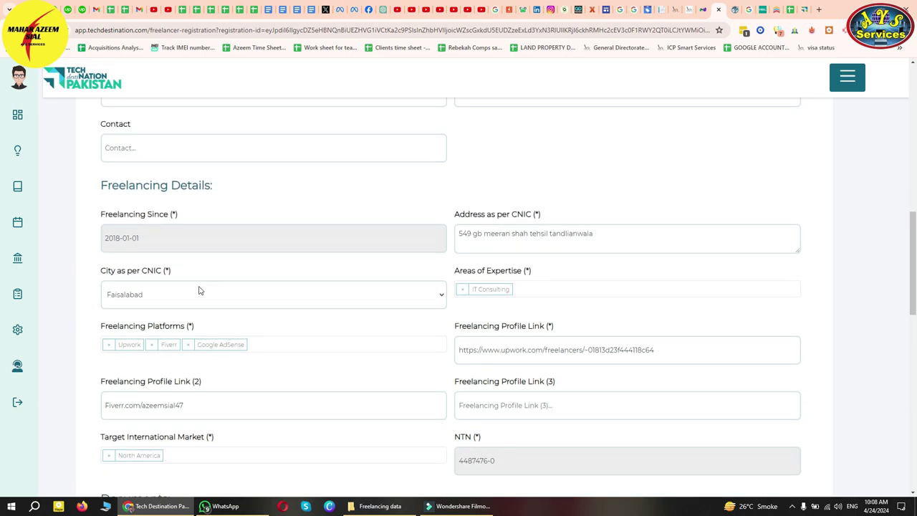
{"action": "left_click", "coordinate": [577, 291]}
{"action": "scroll", "coordinate": [576, 321], "scroll_direction": "down", "scroll_amount": 2}
{"action": "scroll", "coordinate": [577, 327], "scroll_direction": "down", "scroll_amount": 2}
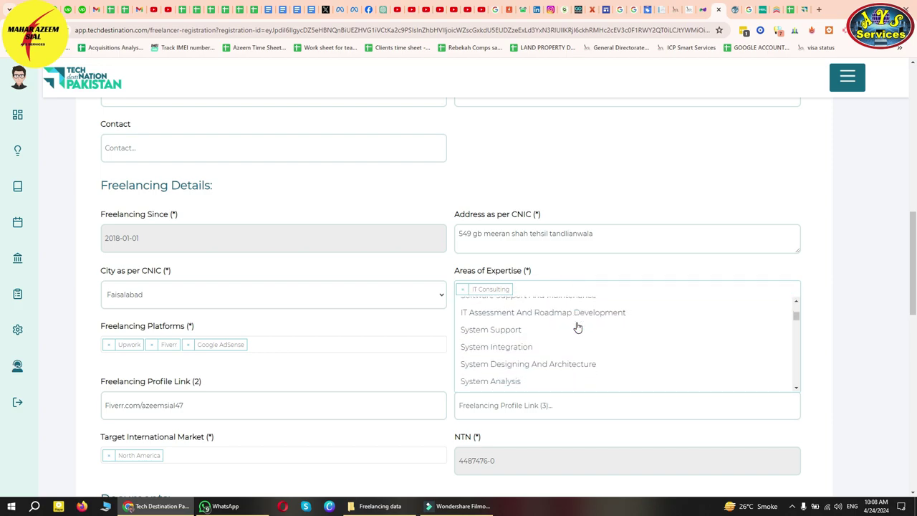
{"action": "scroll", "coordinate": [581, 321], "scroll_direction": "down", "scroll_amount": 3}
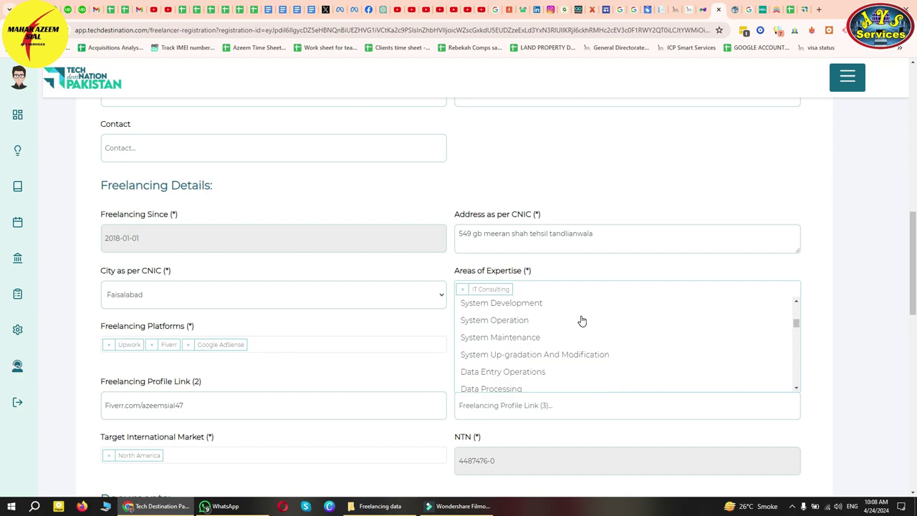
{"action": "scroll", "coordinate": [582, 321], "scroll_direction": "down", "scroll_amount": 2}
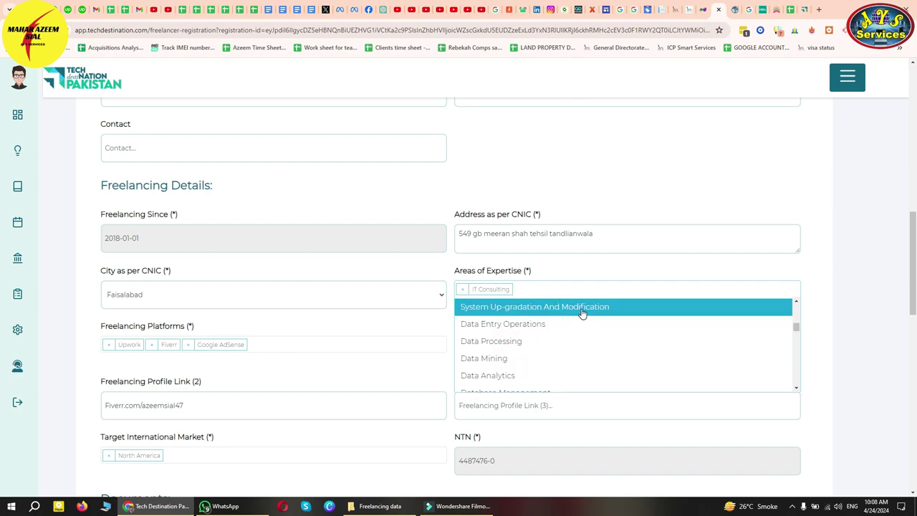
{"action": "left_click", "coordinate": [557, 323]}
Step: Add Graphics Designing to the Areas of Expertise
{"action": "left_click", "coordinate": [632, 294]}
{"action": "scroll", "coordinate": [614, 373], "scroll_direction": "down", "scroll_amount": 5}
{"action": "scroll", "coordinate": [613, 372], "scroll_direction": "down", "scroll_amount": 3}
{"action": "scroll", "coordinate": [604, 358], "scroll_direction": "down", "scroll_amount": 3}
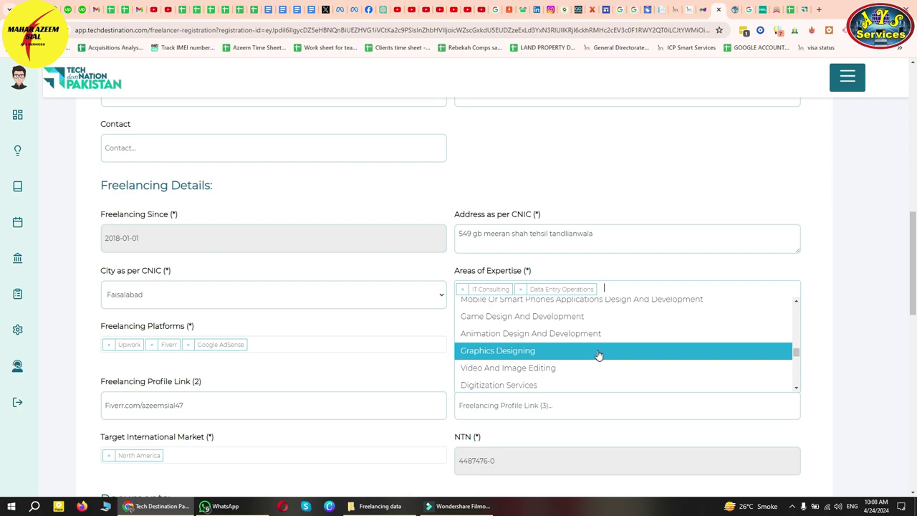
{"action": "left_click", "coordinate": [580, 350]}
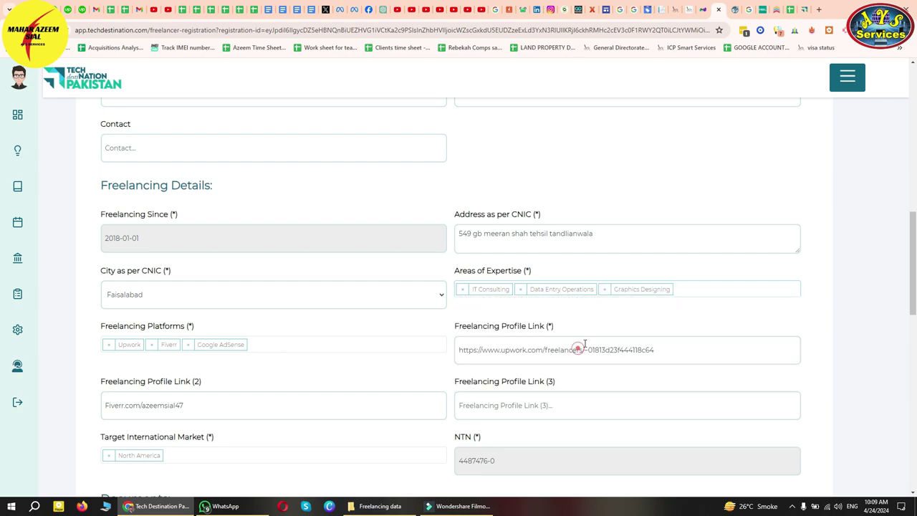
Step: Go through the remaining expertise options and add Social Media Marketing to the Areas of Expertise
{"action": "left_click", "coordinate": [688, 288]}
{"action": "scroll", "coordinate": [651, 340], "scroll_direction": "down", "scroll_amount": 1}
{"action": "scroll", "coordinate": [651, 340], "scroll_direction": "down", "scroll_amount": 2}
{"action": "scroll", "coordinate": [648, 343], "scroll_direction": "down", "scroll_amount": 1}
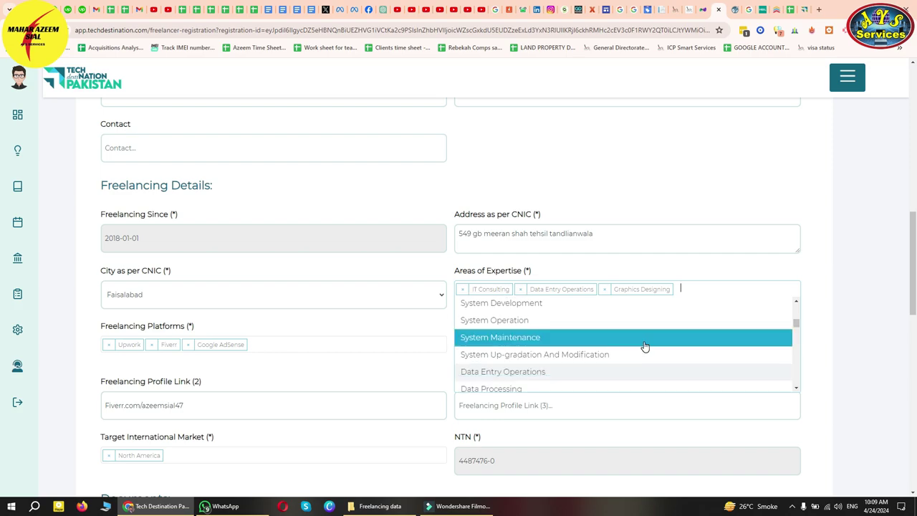
{"action": "scroll", "coordinate": [643, 344], "scroll_direction": "down", "scroll_amount": 1}
{"action": "scroll", "coordinate": [635, 340], "scroll_direction": "down", "scroll_amount": 1}
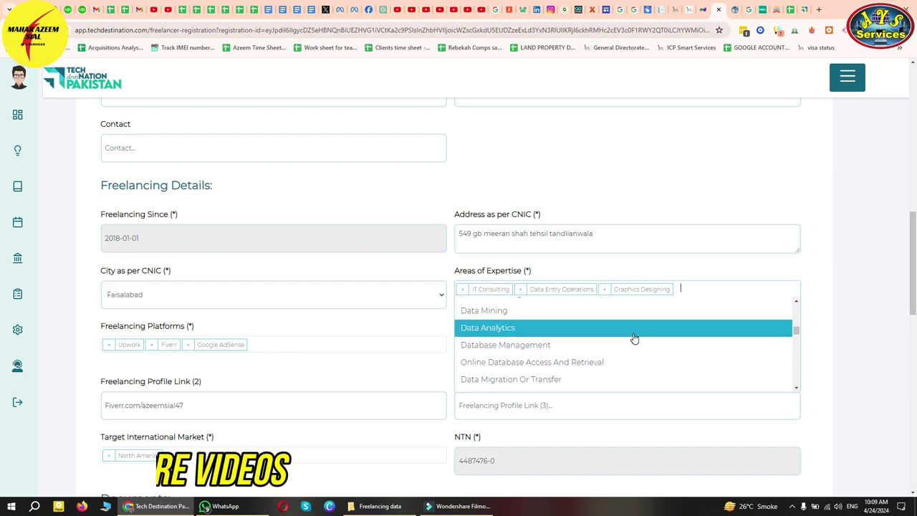
{"action": "scroll", "coordinate": [636, 340], "scroll_direction": "down", "scroll_amount": 1}
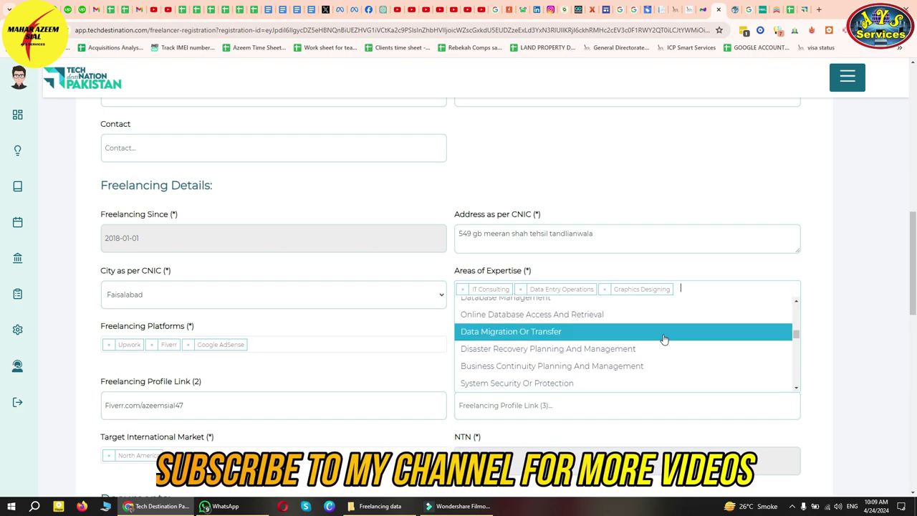
{"action": "scroll", "coordinate": [660, 340], "scroll_direction": "down", "scroll_amount": 1}
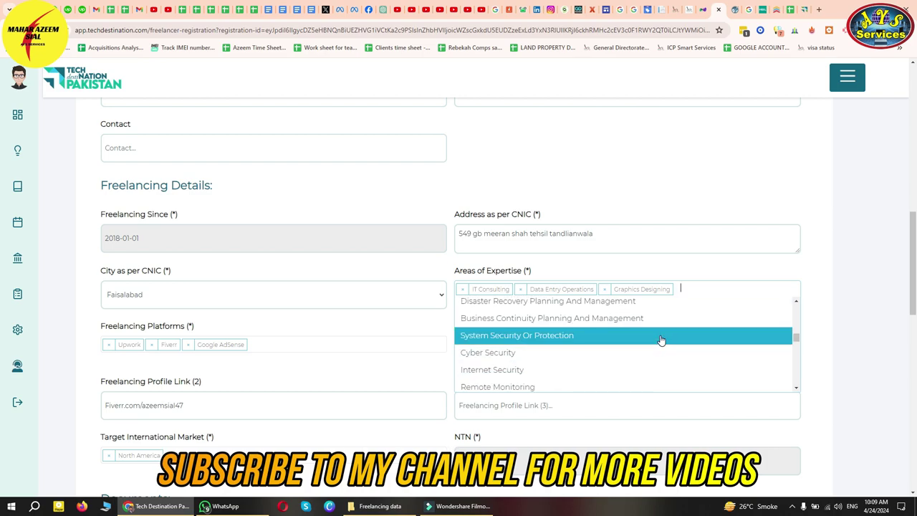
{"action": "scroll", "coordinate": [660, 340], "scroll_direction": "down", "scroll_amount": 1}
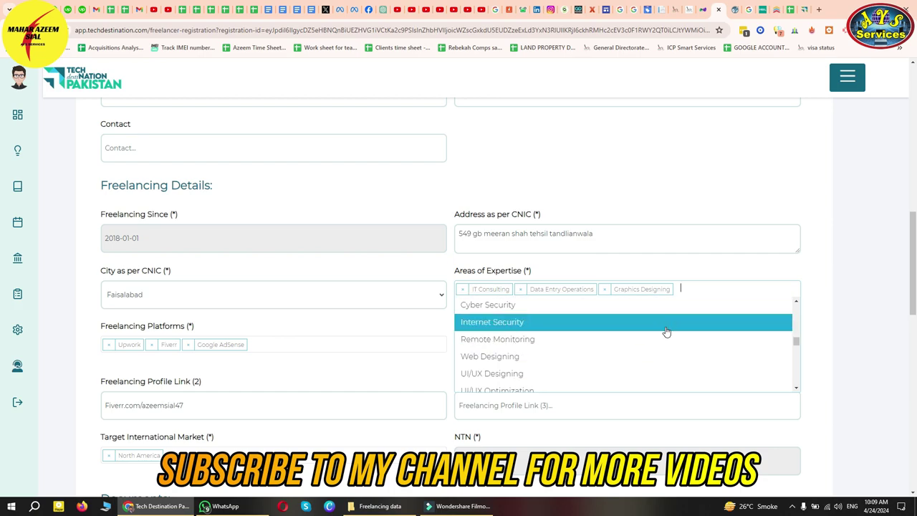
{"action": "scroll", "coordinate": [653, 336], "scroll_direction": "down", "scroll_amount": 1}
{"action": "scroll", "coordinate": [645, 340], "scroll_direction": "down", "scroll_amount": 1}
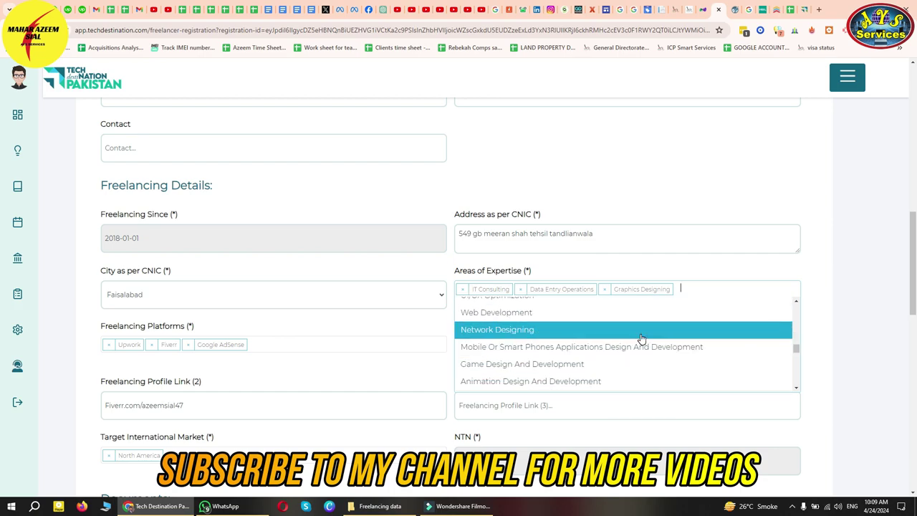
{"action": "scroll", "coordinate": [640, 338], "scroll_direction": "down", "scroll_amount": 1}
{"action": "scroll", "coordinate": [633, 342], "scroll_direction": "down", "scroll_amount": 1}
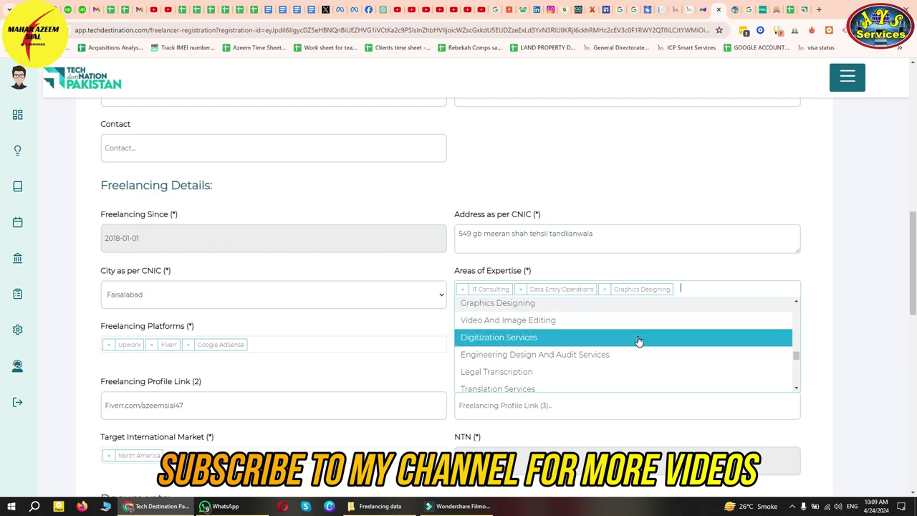
{"action": "scroll", "coordinate": [638, 343], "scroll_direction": "down", "scroll_amount": 1}
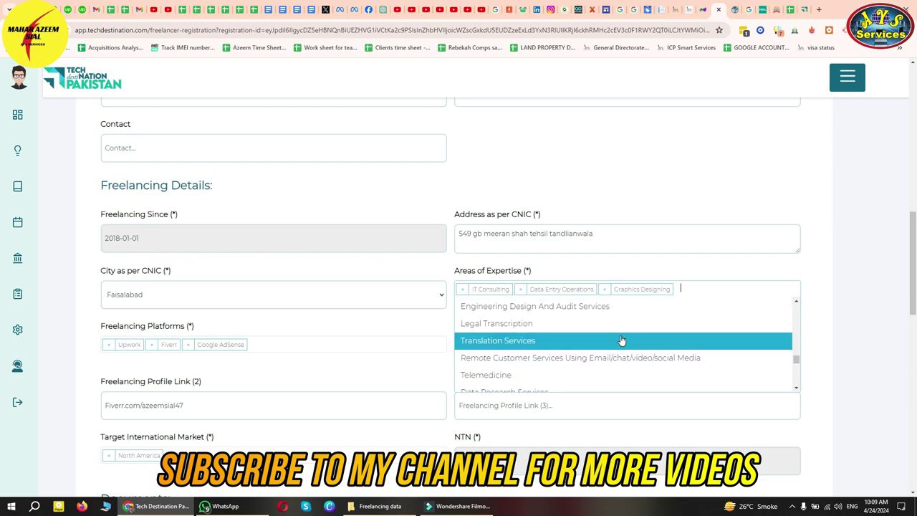
{"action": "scroll", "coordinate": [622, 340], "scroll_direction": "down", "scroll_amount": 1}
{"action": "scroll", "coordinate": [624, 342], "scroll_direction": "down", "scroll_amount": 1}
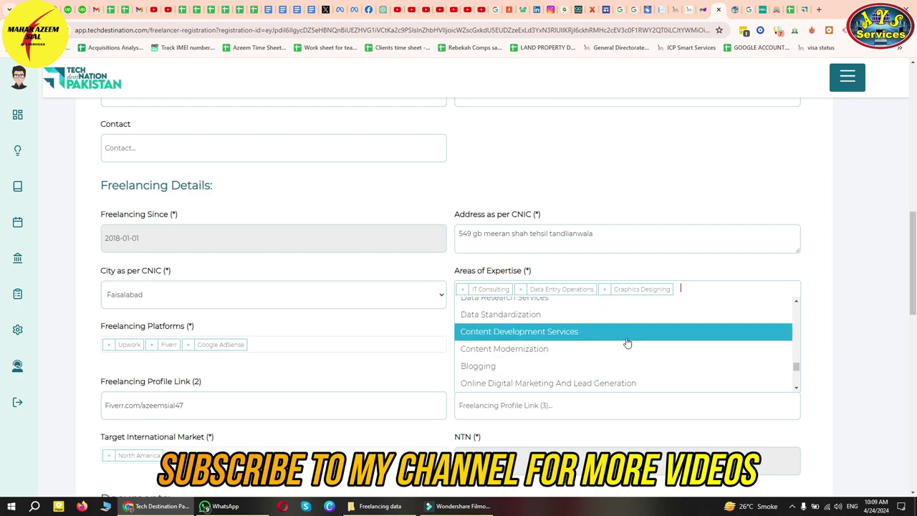
{"action": "scroll", "coordinate": [628, 338], "scroll_direction": "down", "scroll_amount": 1}
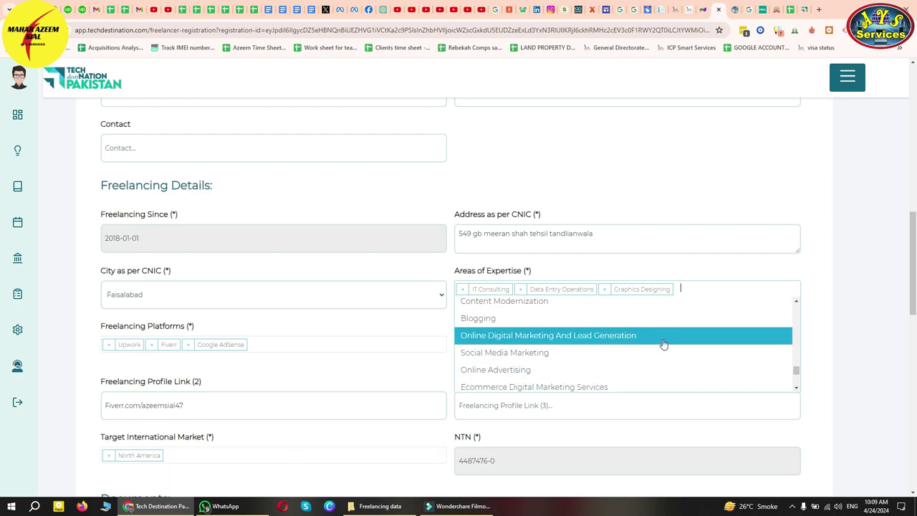
{"action": "scroll", "coordinate": [624, 351], "scroll_direction": "down", "scroll_amount": 1}
{"action": "scroll", "coordinate": [632, 352], "scroll_direction": "down", "scroll_amount": 1}
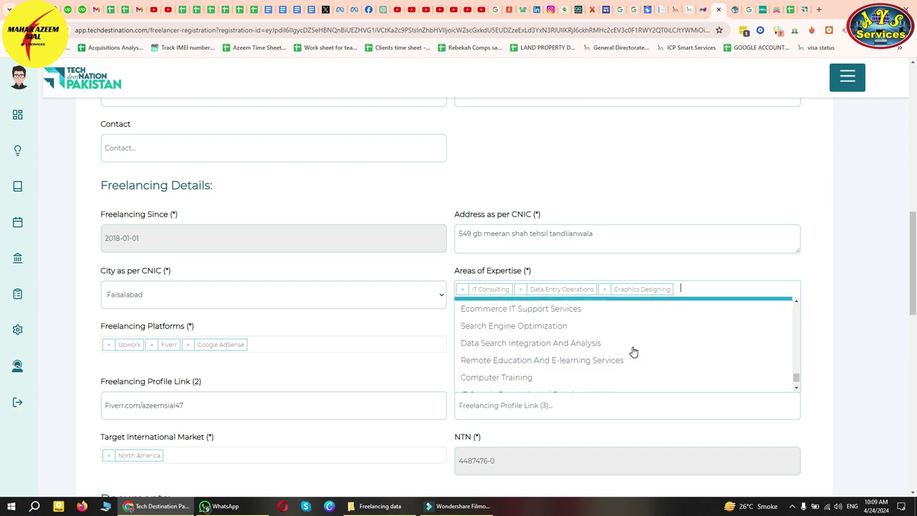
{"action": "scroll", "coordinate": [634, 352], "scroll_direction": "down", "scroll_amount": 3}
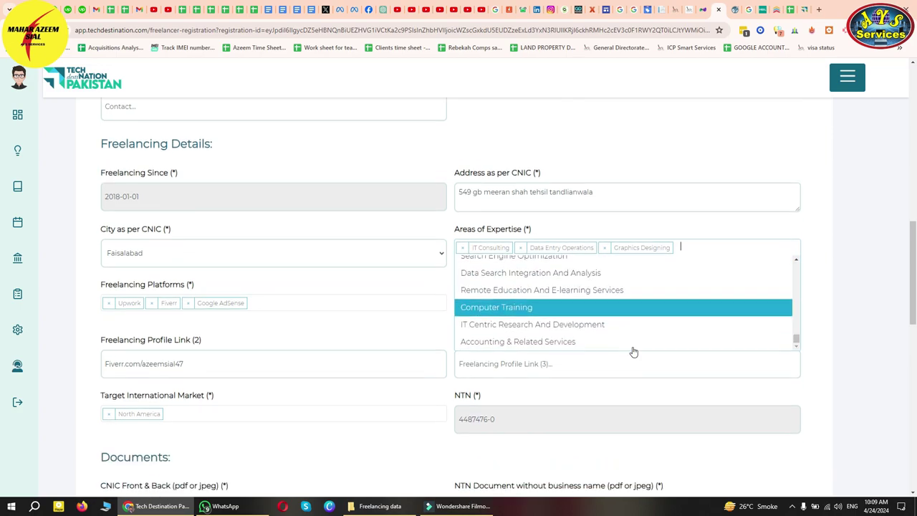
{"action": "scroll", "coordinate": [624, 327], "scroll_direction": "up", "scroll_amount": 1}
{"action": "scroll", "coordinate": [625, 327], "scroll_direction": "up", "scroll_amount": 2}
{"action": "left_click", "coordinate": [548, 278]}
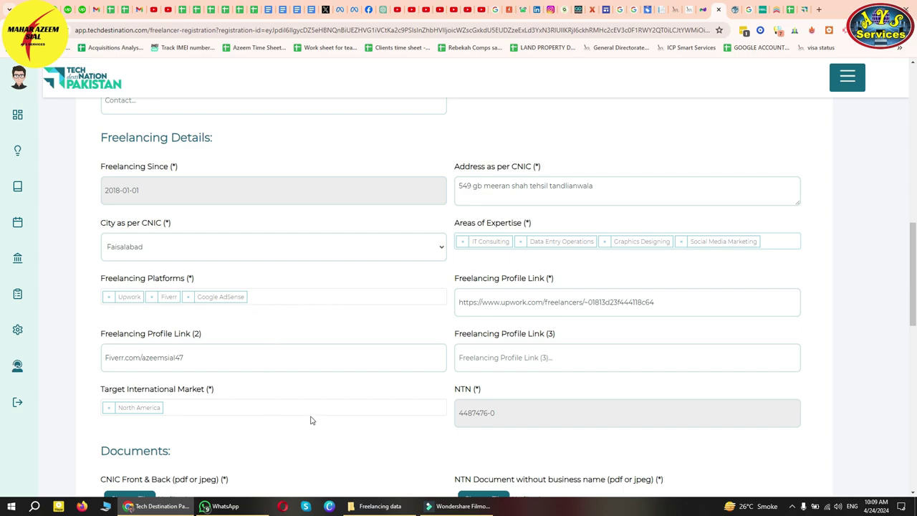
Step: Enter youtube.com/sial471 as Freelancing Profile Link (3)
{"action": "left_click", "coordinate": [548, 362]}
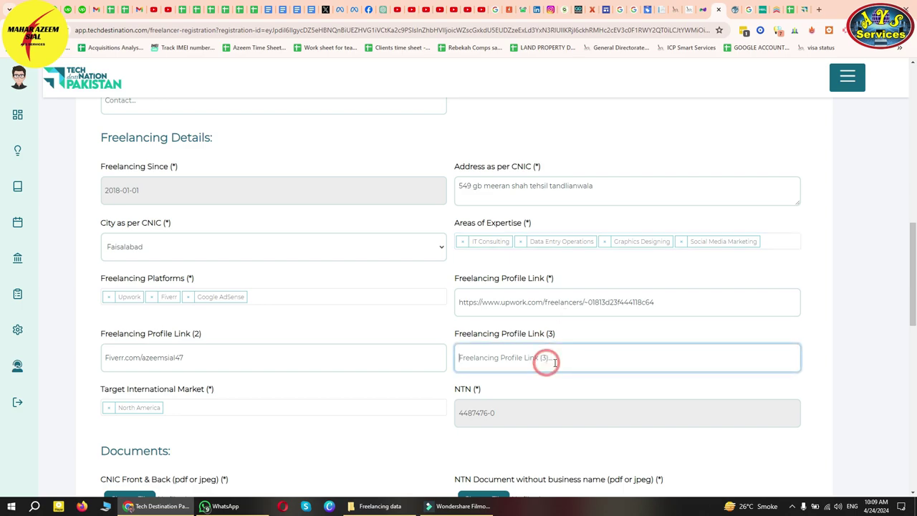
{"action": "type", "text": "sial"}
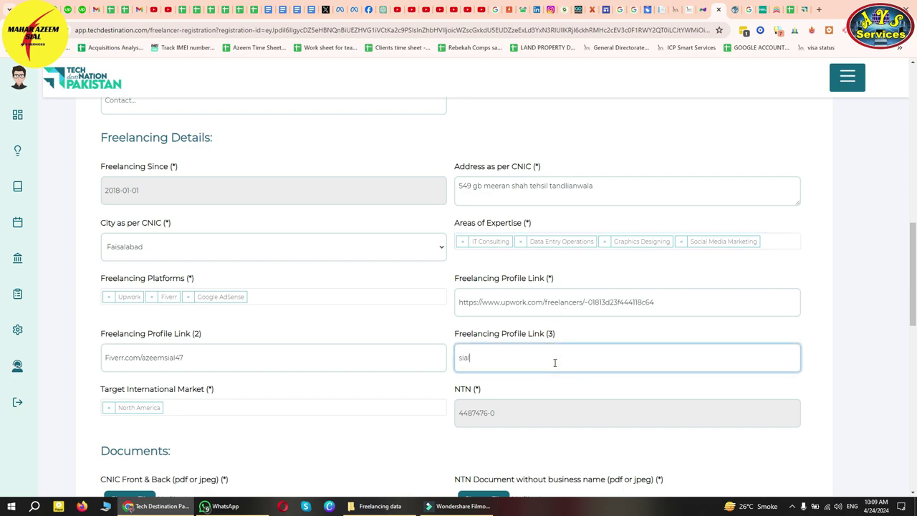
{"action": "key", "text": "BackSpace"}
{"action": "key", "text": "BackSpace"}
{"action": "key", "text": "BackSpace"}
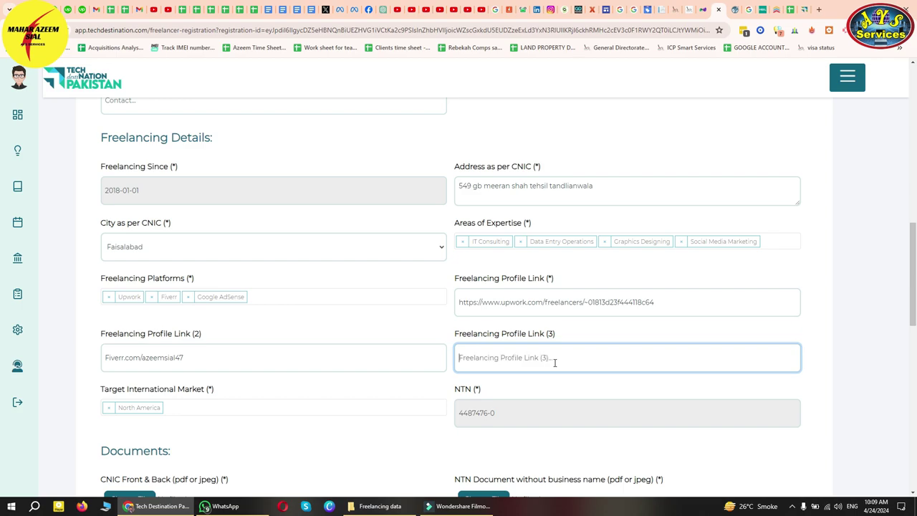
{"action": "type", "text": "you"}
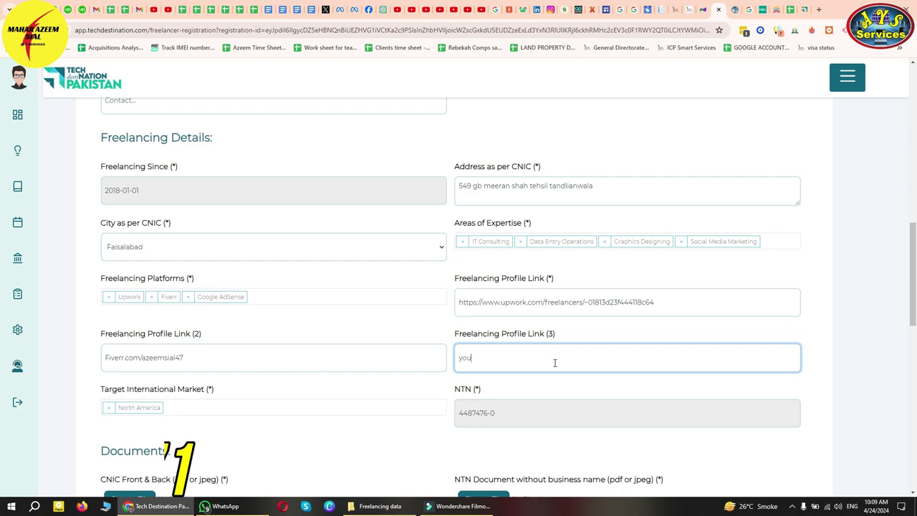
{"action": "type", "text": "tube.com/sial471"}
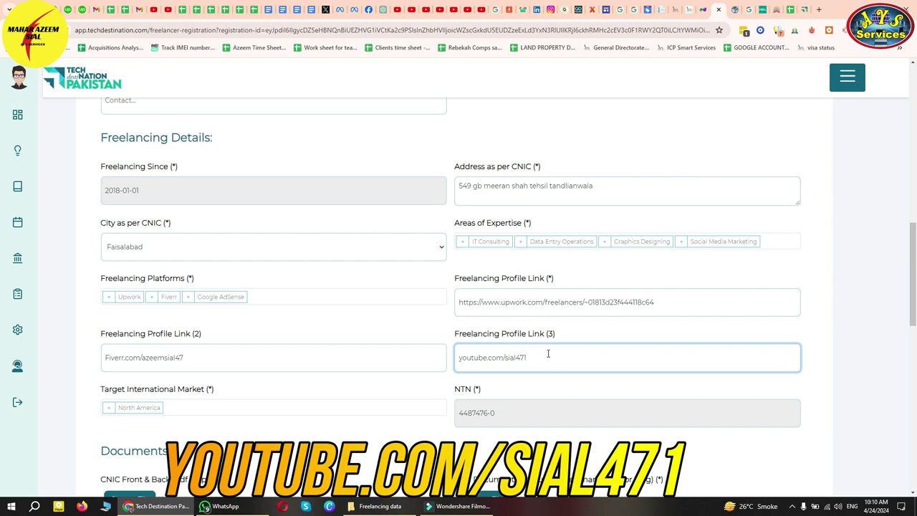
{"action": "left_click", "coordinate": [423, 387]}
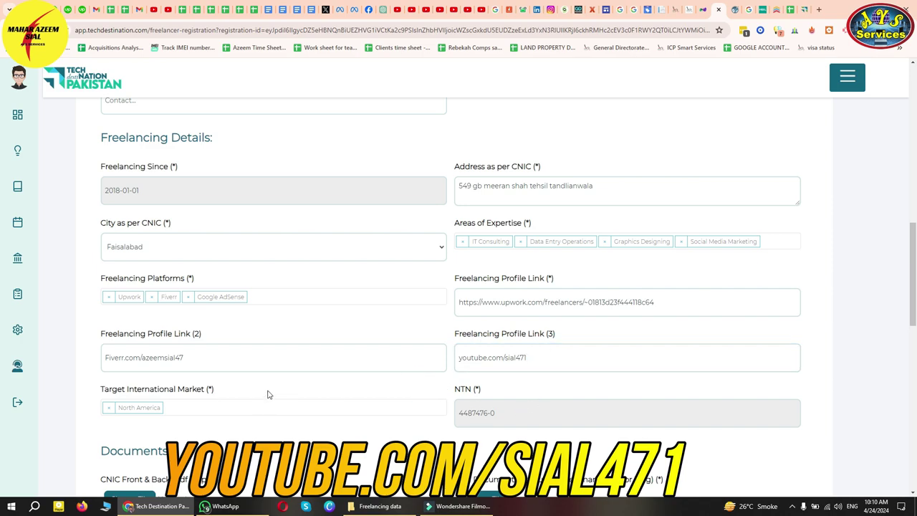
Step: Look through the regions offered for Target International Market, keeping the current selection
{"action": "scroll", "coordinate": [192, 419], "scroll_direction": "down", "scroll_amount": 2}
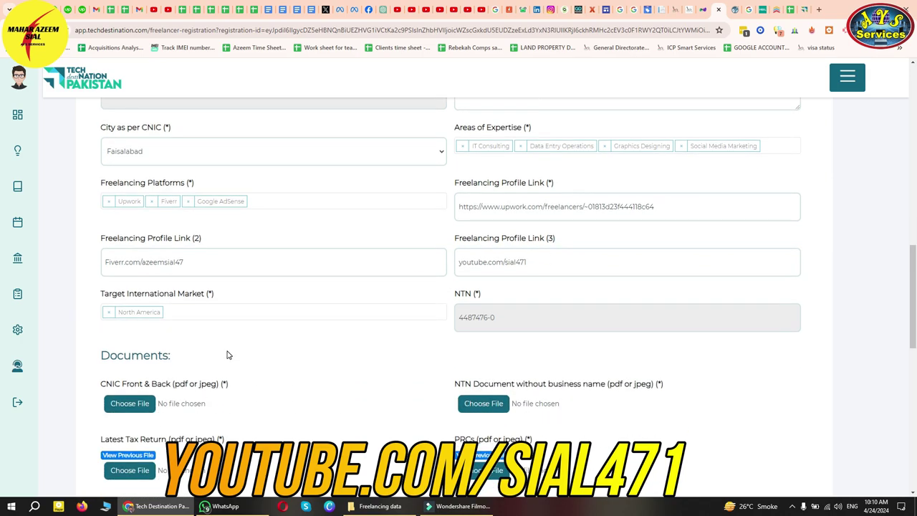
{"action": "left_click", "coordinate": [209, 312]}
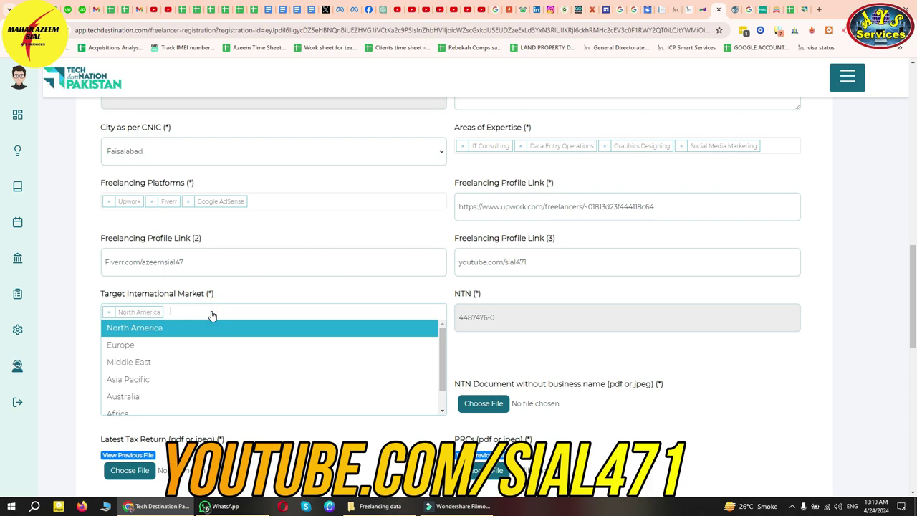
{"action": "scroll", "coordinate": [219, 351], "scroll_direction": "down", "scroll_amount": 1}
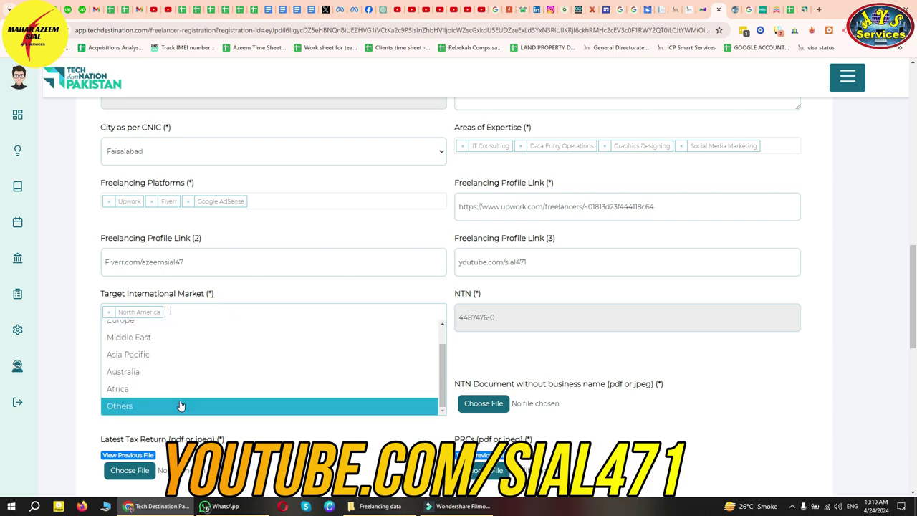
{"action": "left_click", "coordinate": [252, 280]}
Step: Attach WhatsApp Image 2024-03-28 at 18.55.38_a9316b5d.jpg from the Freelancing data folder on Local Disk (E:) as the CNIC Front & Back document
{"action": "scroll", "coordinate": [375, 327], "scroll_direction": "down", "scroll_amount": 2}
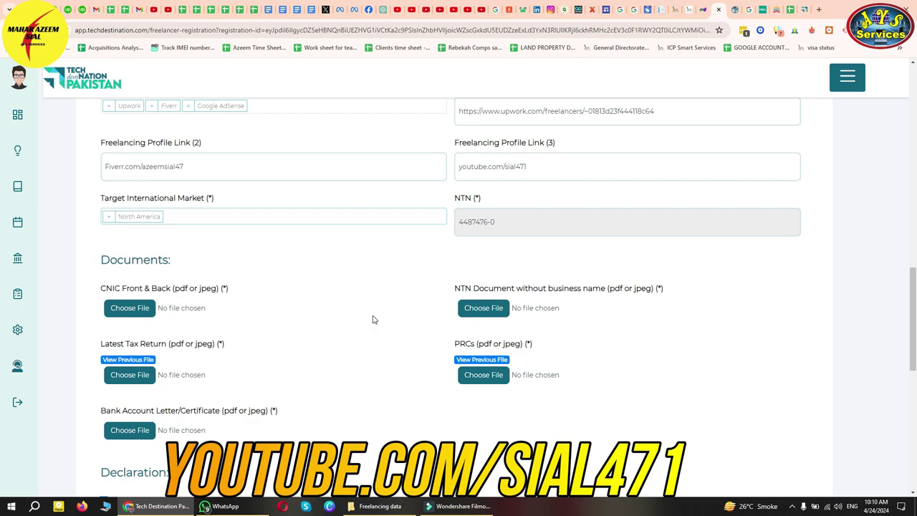
{"action": "left_click", "coordinate": [141, 305]}
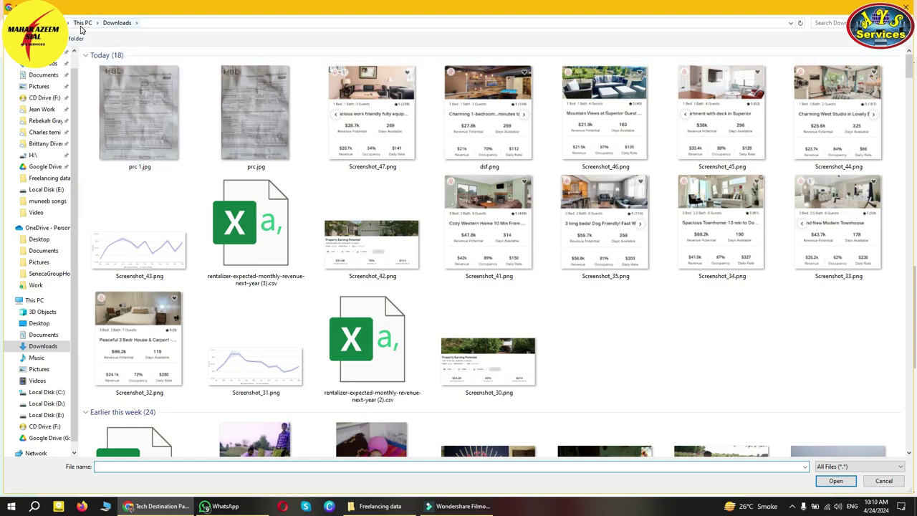
{"action": "left_click", "coordinate": [83, 23]}
{"action": "double_click", "coordinate": [416, 143]}
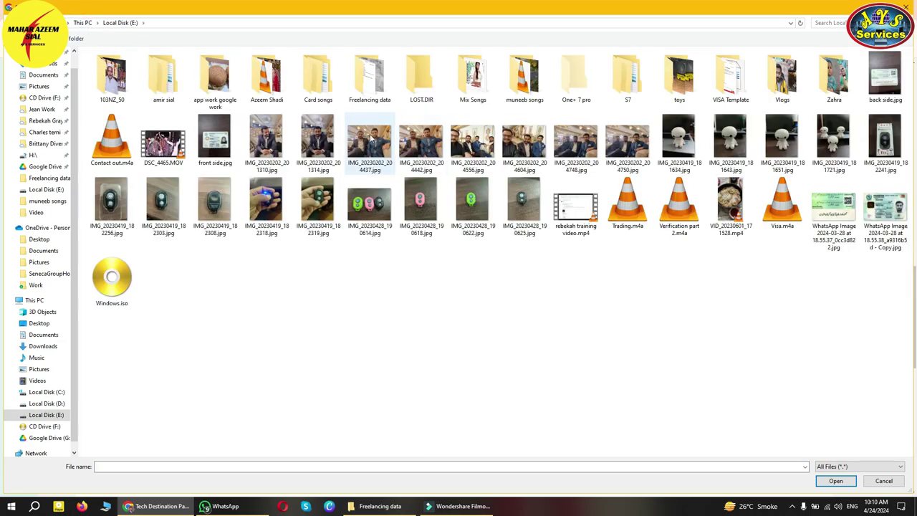
{"action": "double_click", "coordinate": [369, 78]}
{"action": "left_click", "coordinate": [370, 100]}
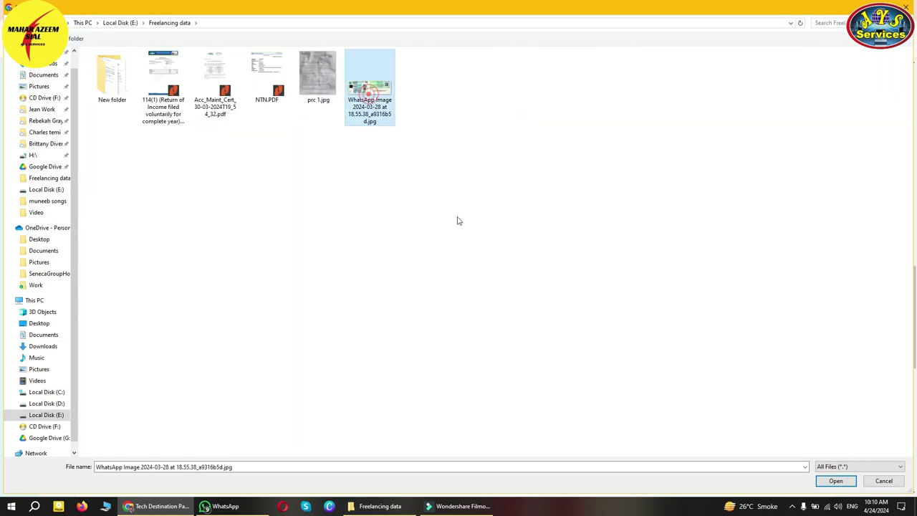
{"action": "left_click", "coordinate": [836, 481]}
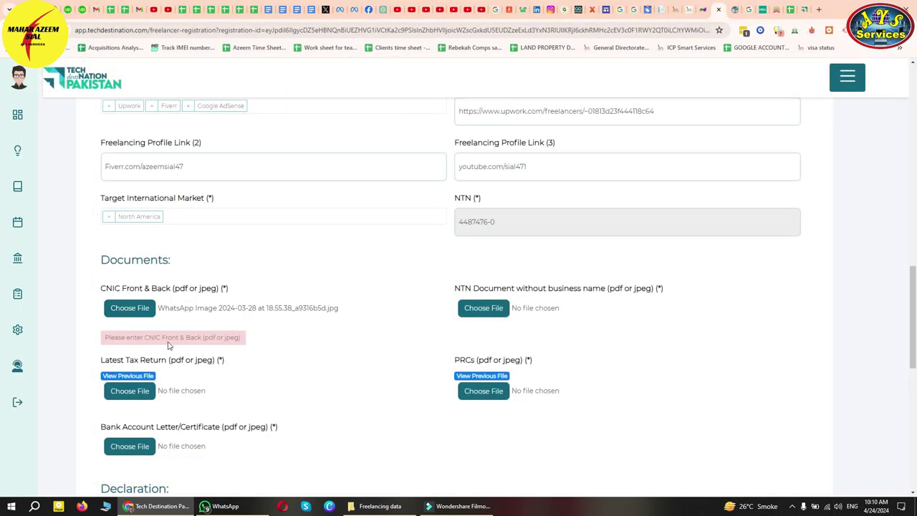
Step: Attach NTN.PDF as the NTN document and 114(1) (Return of Income filed voluntarily for complete year)_2023 (5).pdf as the Latest Tax Return
{"action": "left_click", "coordinate": [480, 308]}
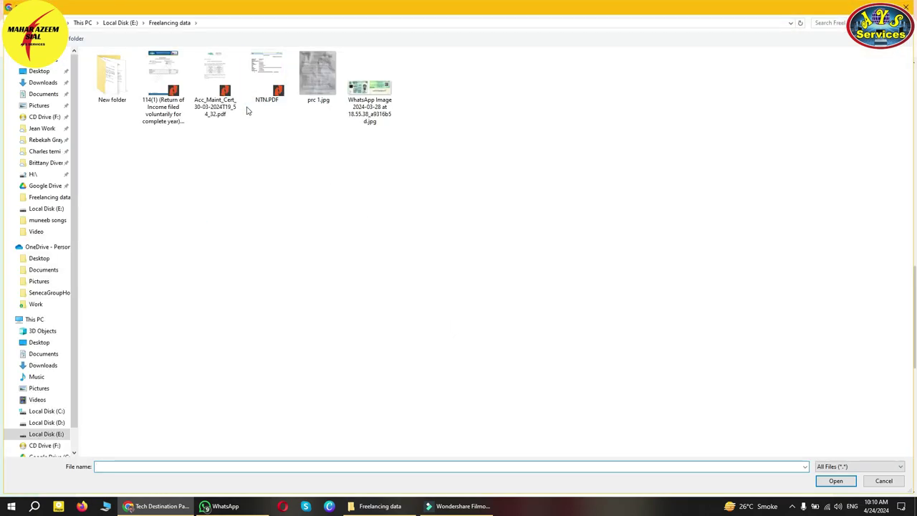
{"action": "left_click", "coordinate": [250, 104]}
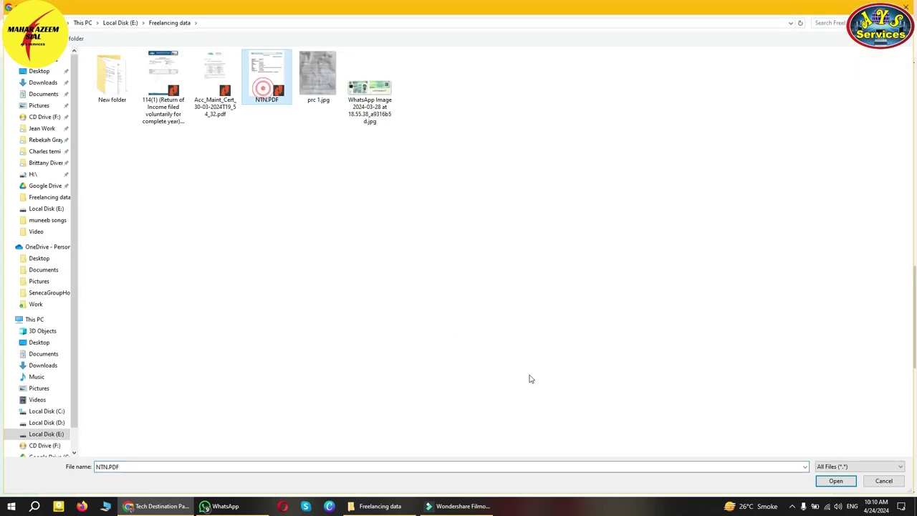
{"action": "left_click", "coordinate": [824, 482]}
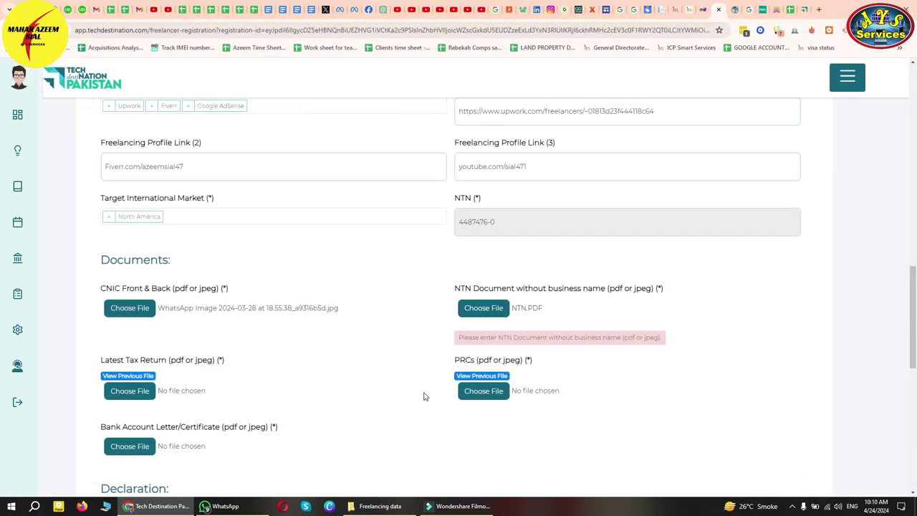
{"action": "scroll", "coordinate": [268, 385], "scroll_direction": "down", "scroll_amount": 2}
{"action": "left_click", "coordinate": [137, 295]}
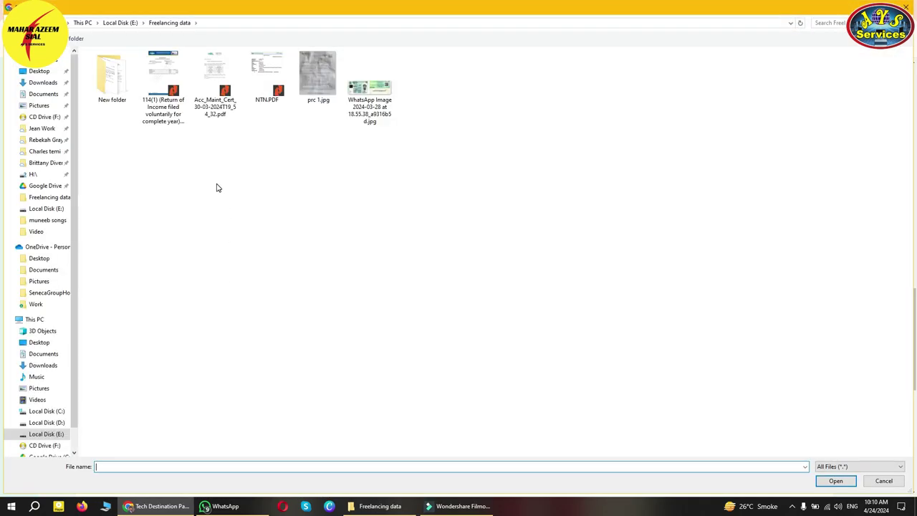
{"action": "left_click", "coordinate": [163, 79]}
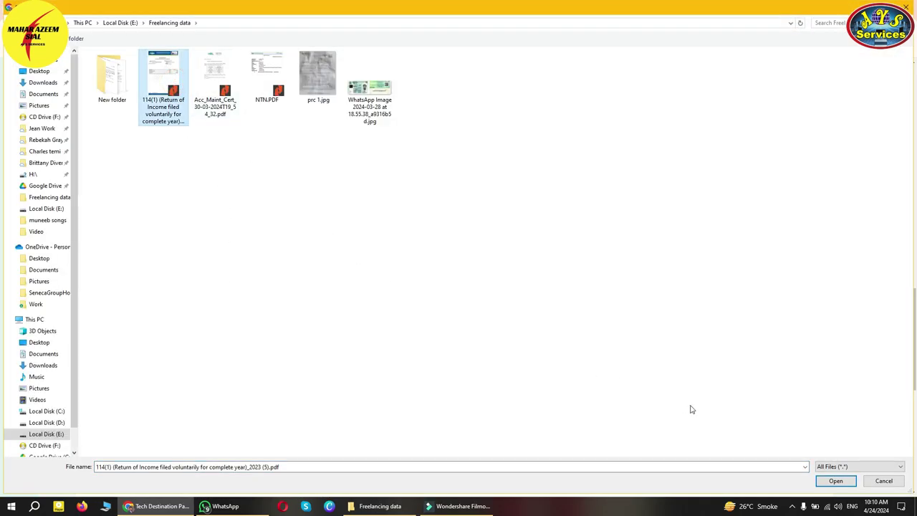
{"action": "left_click", "coordinate": [835, 481]}
Step: Attach prc 1.jpg under PRCs and Acc_Maint_Cert_30-03-2024T19_54_32.pdf as the Bank Account Letter/Certificate
{"action": "left_click", "coordinate": [474, 280]}
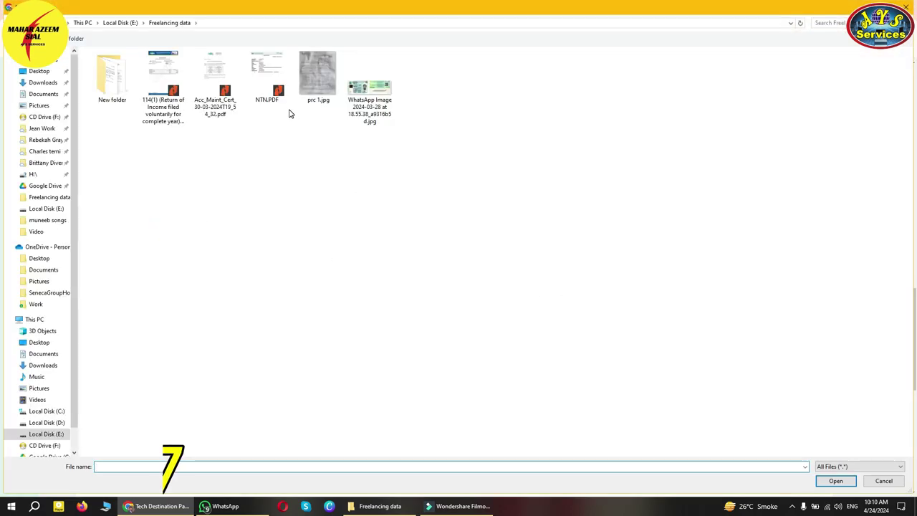
{"action": "left_click", "coordinate": [317, 86]}
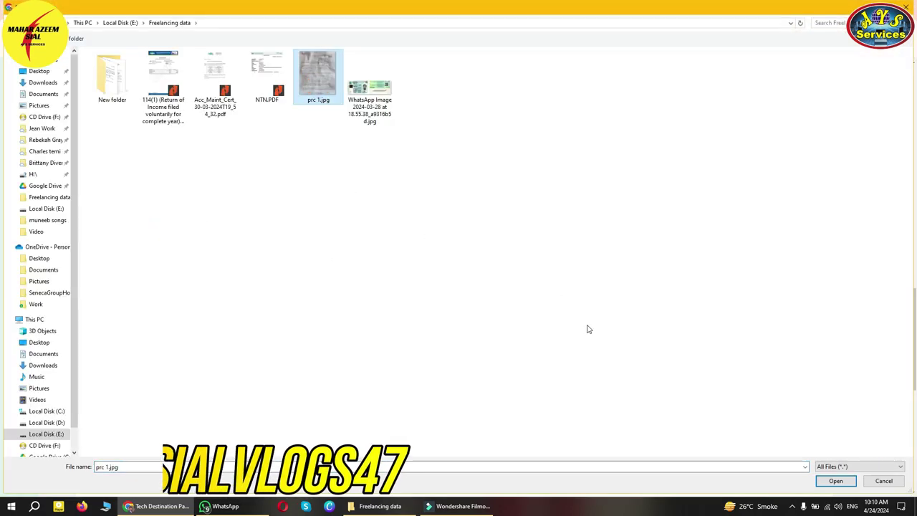
{"action": "left_click", "coordinate": [831, 480]}
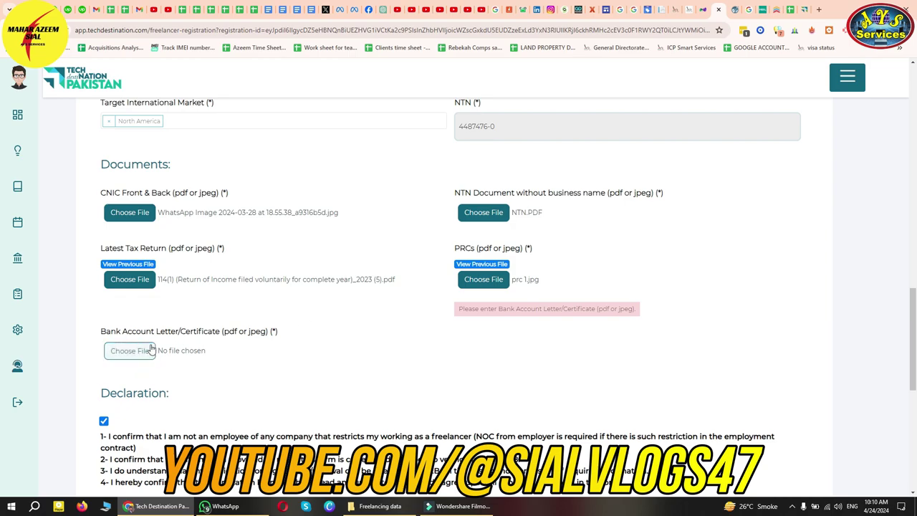
{"action": "left_click", "coordinate": [130, 350]}
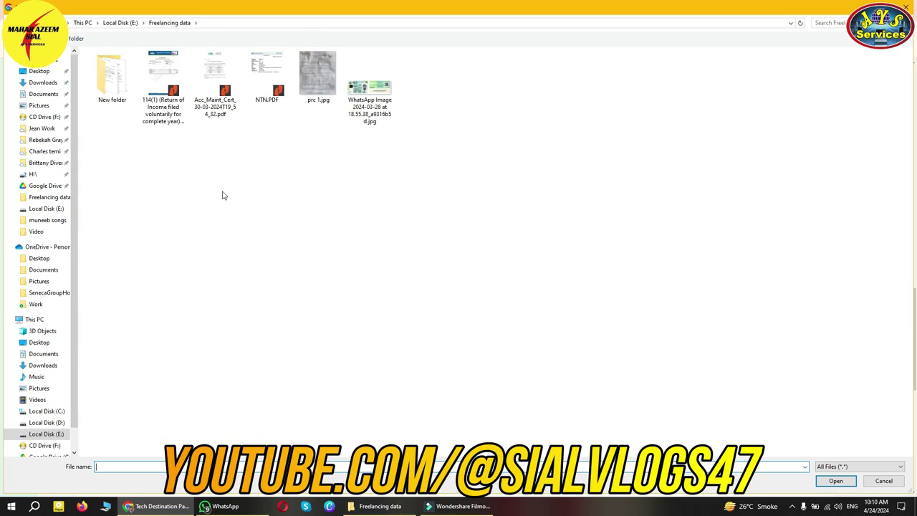
{"action": "left_click", "coordinate": [216, 80]}
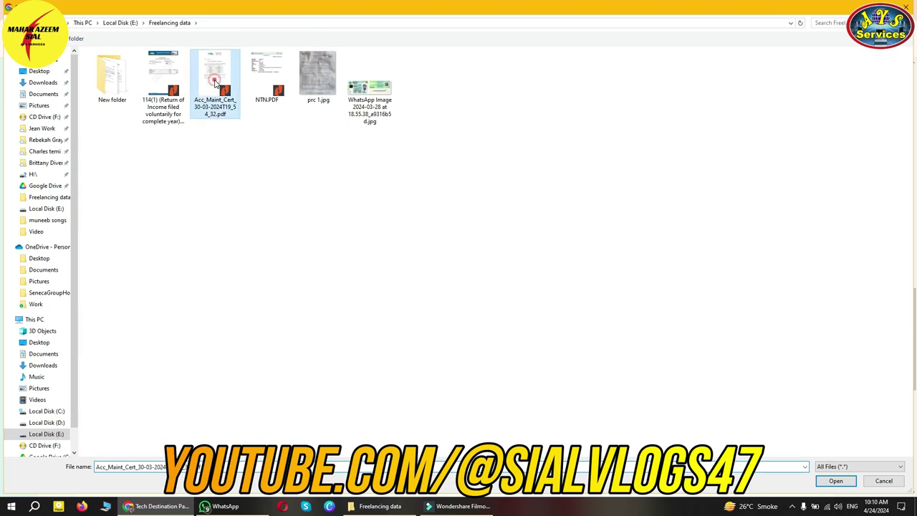
{"action": "left_click", "coordinate": [826, 476]}
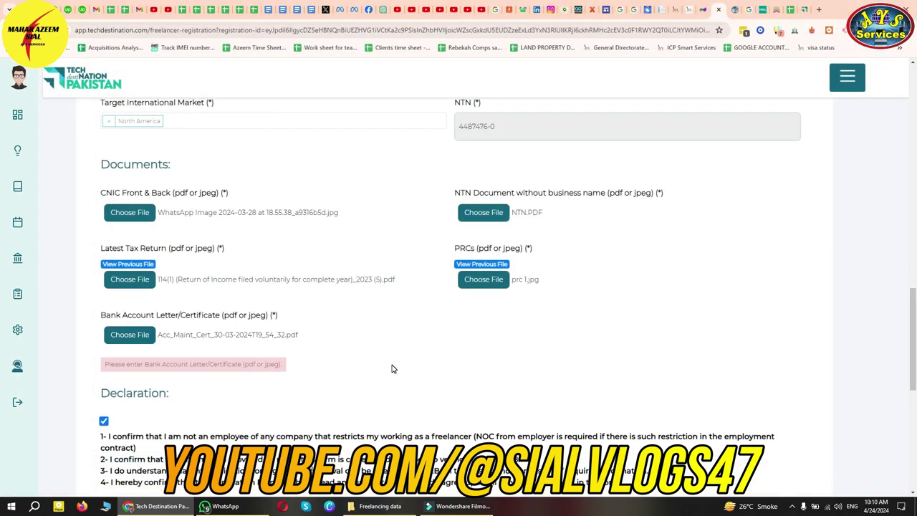
Step: Check the Declaration and review the whole form, from the personal details through the freelancing details and attached documents
{"action": "scroll", "coordinate": [347, 315], "scroll_direction": "down", "scroll_amount": 1}
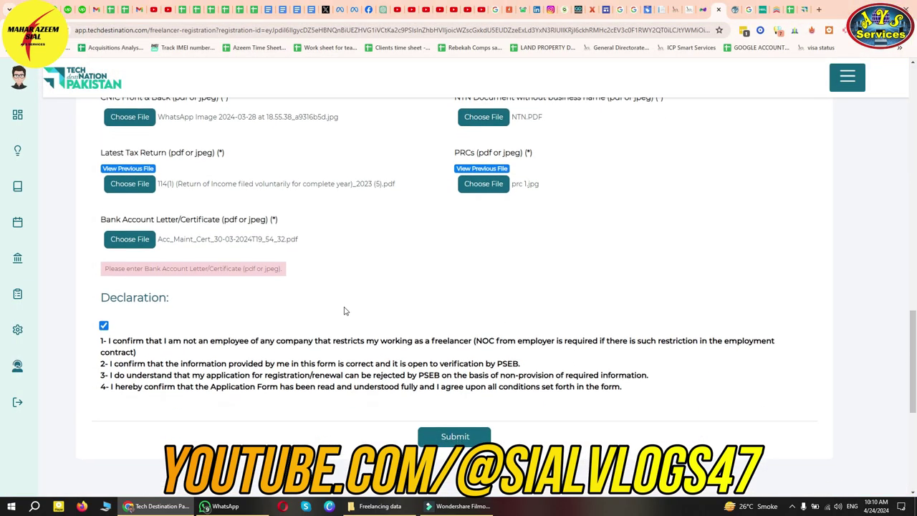
{"action": "left_click", "coordinate": [104, 326]}
{"action": "scroll", "coordinate": [502, 430], "scroll_direction": "down", "scroll_amount": 1}
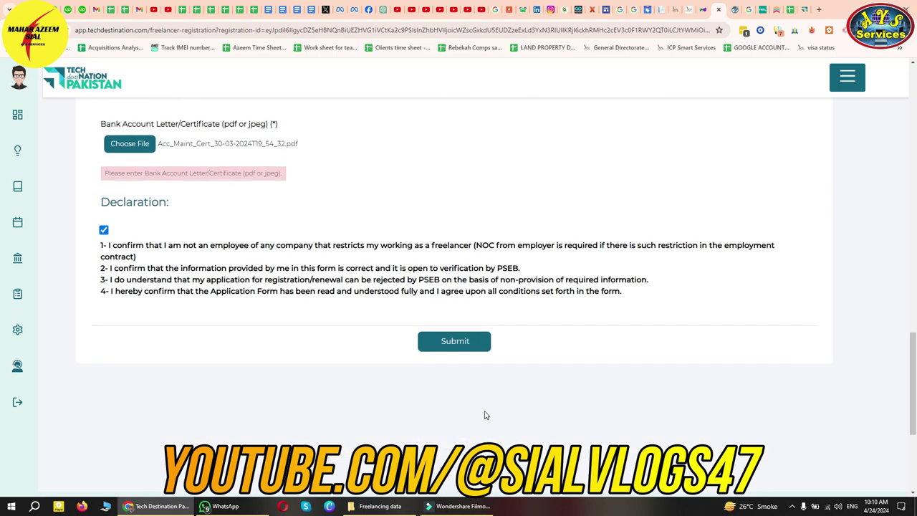
{"action": "scroll", "coordinate": [485, 473], "scroll_direction": "up", "scroll_amount": 4}
{"action": "scroll", "coordinate": [372, 311], "scroll_direction": "up", "scroll_amount": 1}
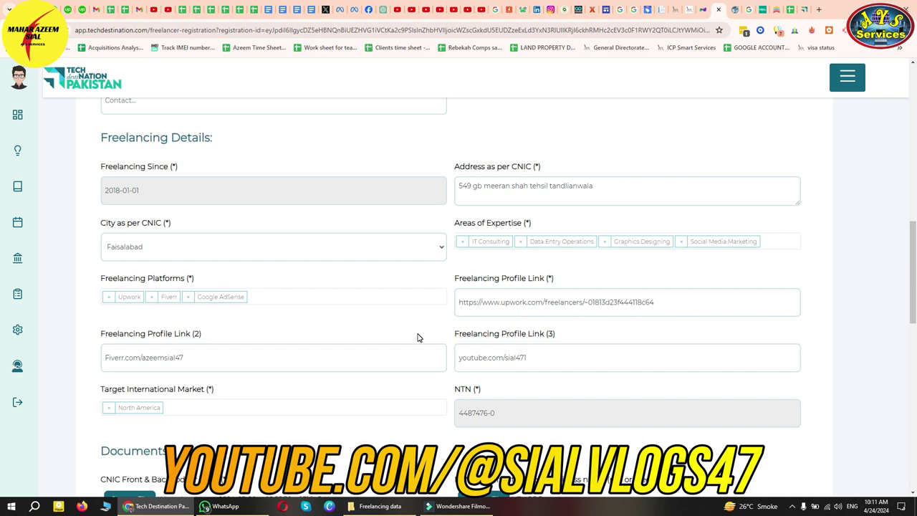
{"action": "scroll", "coordinate": [417, 337], "scroll_direction": "up", "scroll_amount": 5}
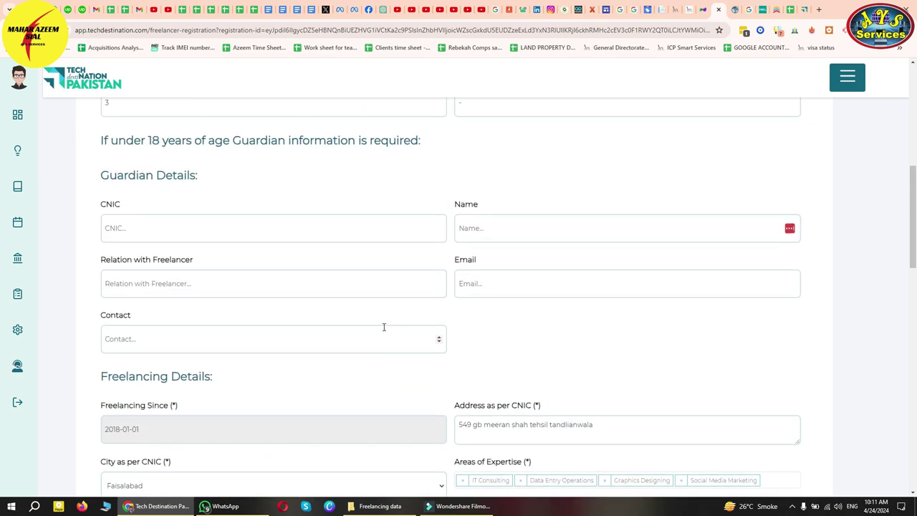
{"action": "scroll", "coordinate": [299, 312], "scroll_direction": "up", "scroll_amount": 2}
{"action": "scroll", "coordinate": [392, 335], "scroll_direction": "up", "scroll_amount": 3}
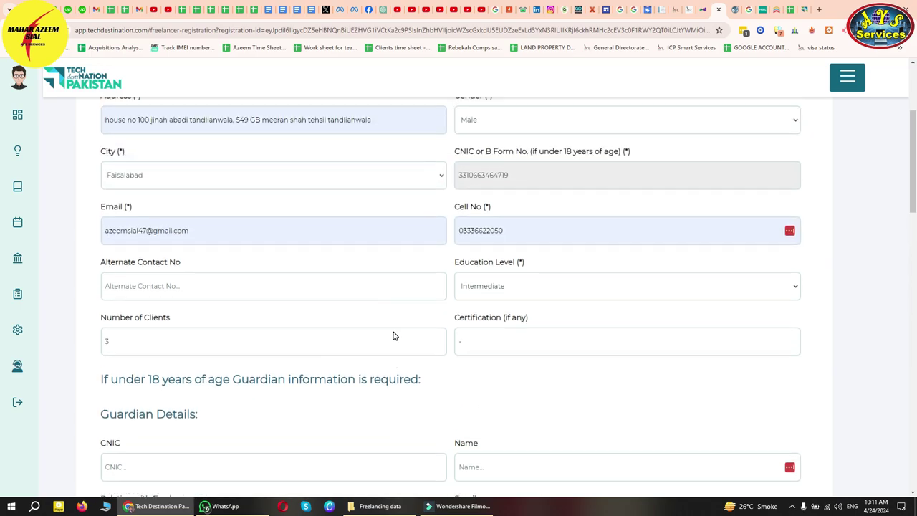
{"action": "scroll", "coordinate": [512, 238], "scroll_direction": "up", "scroll_amount": 2}
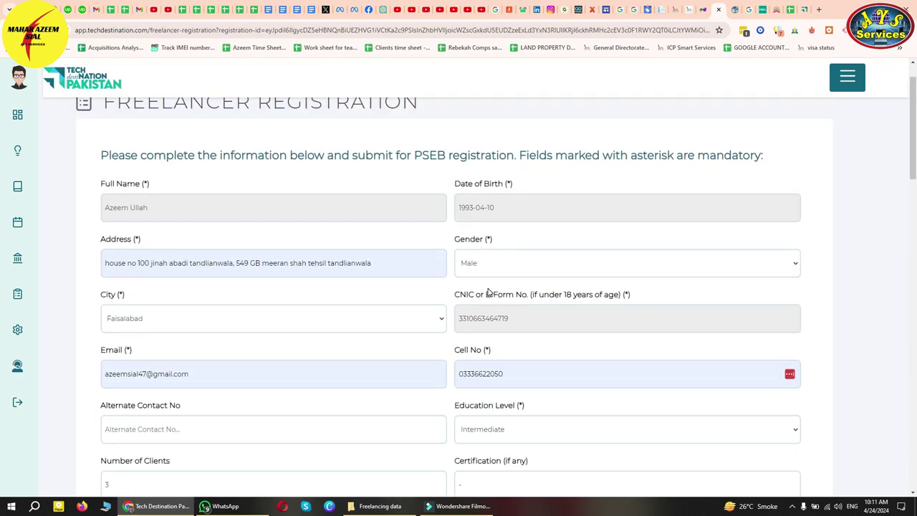
{"action": "scroll", "coordinate": [297, 196], "scroll_direction": "up", "scroll_amount": 1}
{"action": "scroll", "coordinate": [409, 258], "scroll_direction": "down", "scroll_amount": 8}
{"action": "scroll", "coordinate": [407, 262], "scroll_direction": "down", "scroll_amount": 8}
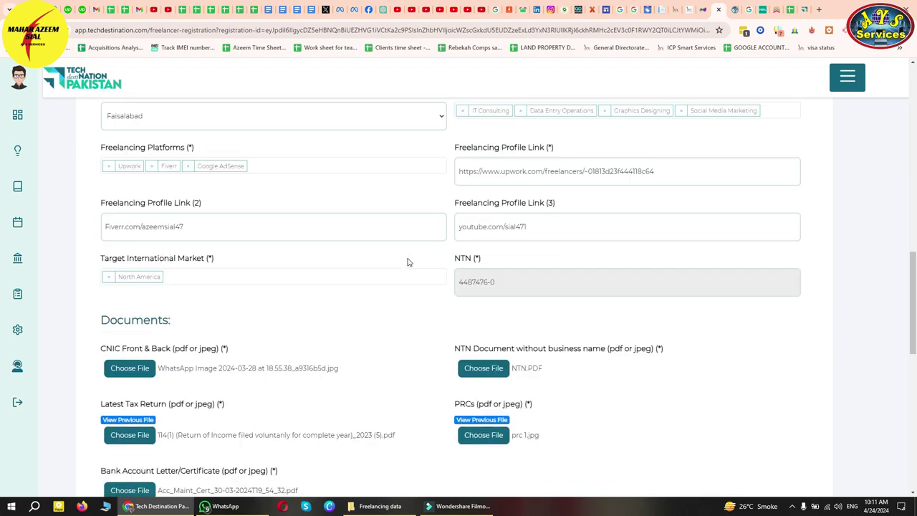
{"action": "scroll", "coordinate": [408, 316], "scroll_direction": "down", "scroll_amount": 2}
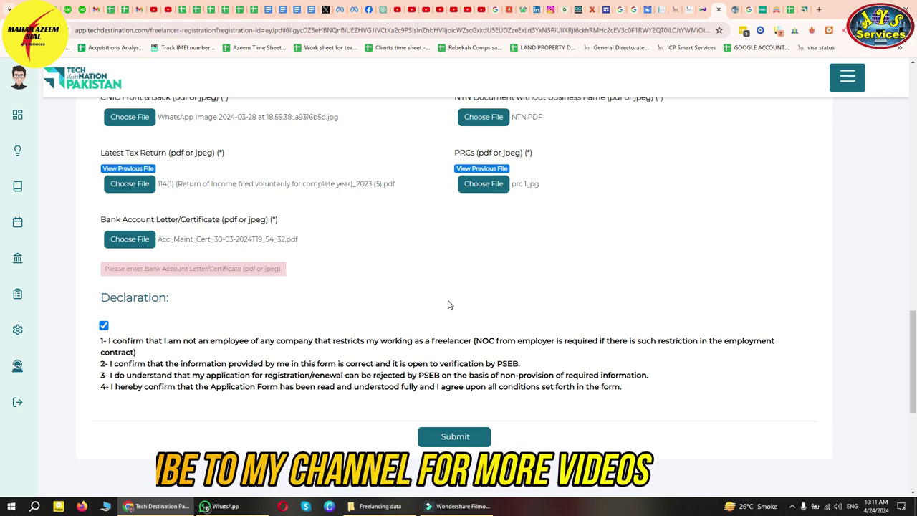
{"action": "scroll", "coordinate": [476, 305], "scroll_direction": "down", "scroll_amount": 2}
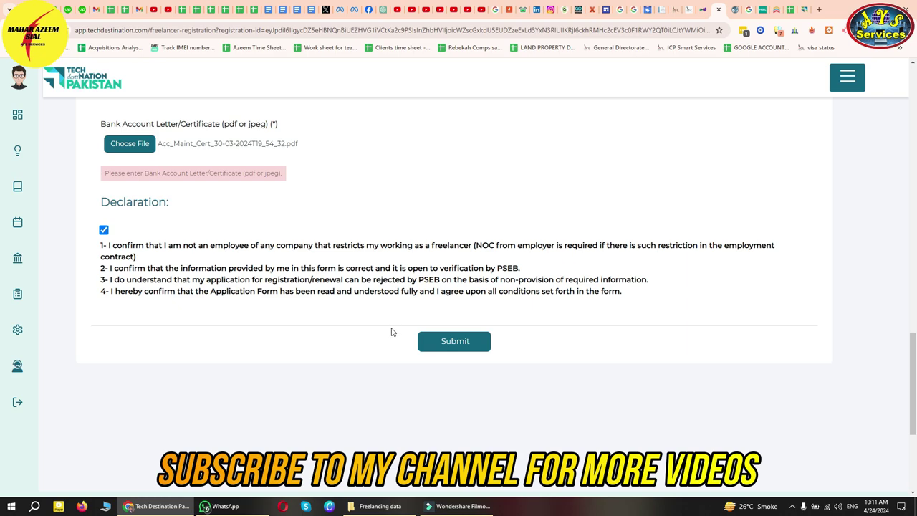
Step: Submit the Freelancer Registration form and dismiss the browser's offer to save the address
{"action": "left_click", "coordinate": [470, 344]}
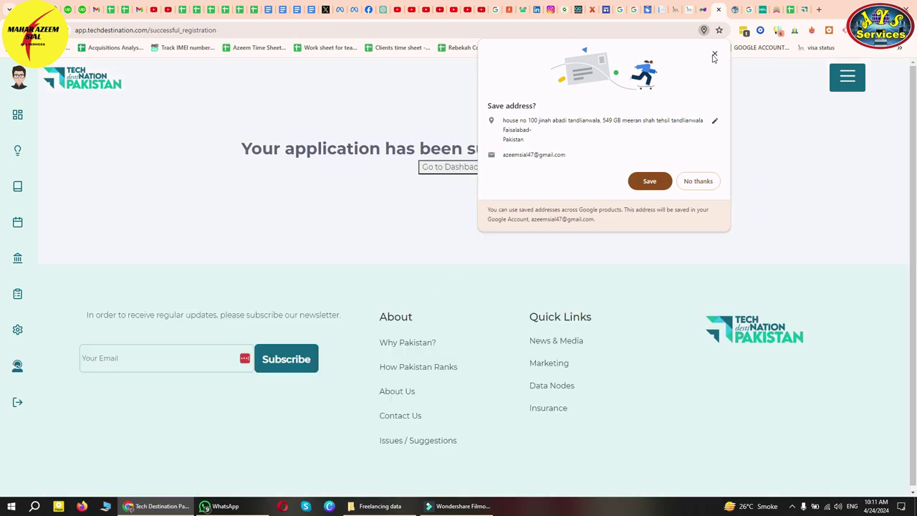
{"action": "left_click", "coordinate": [715, 55]}
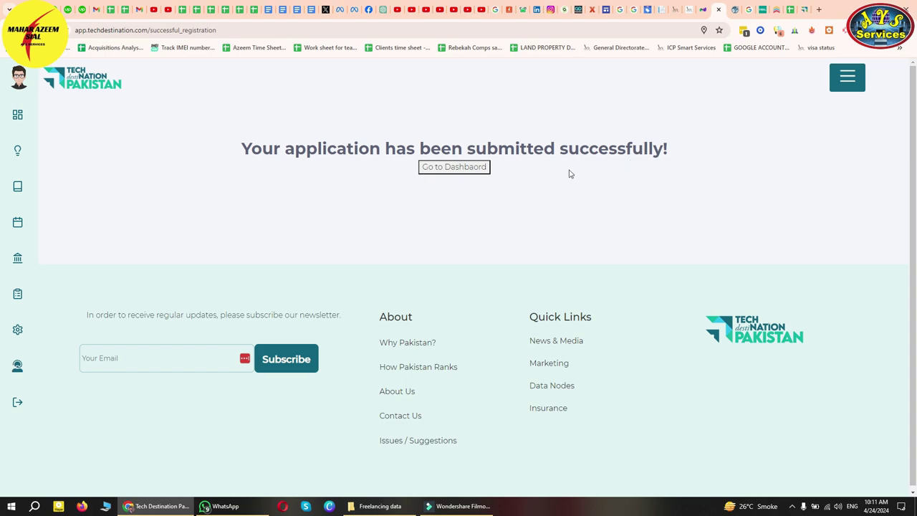
Step: Open the Freelancer Dashboard and check the PSEB registration entry and the registration status
{"action": "left_click", "coordinate": [447, 167]}
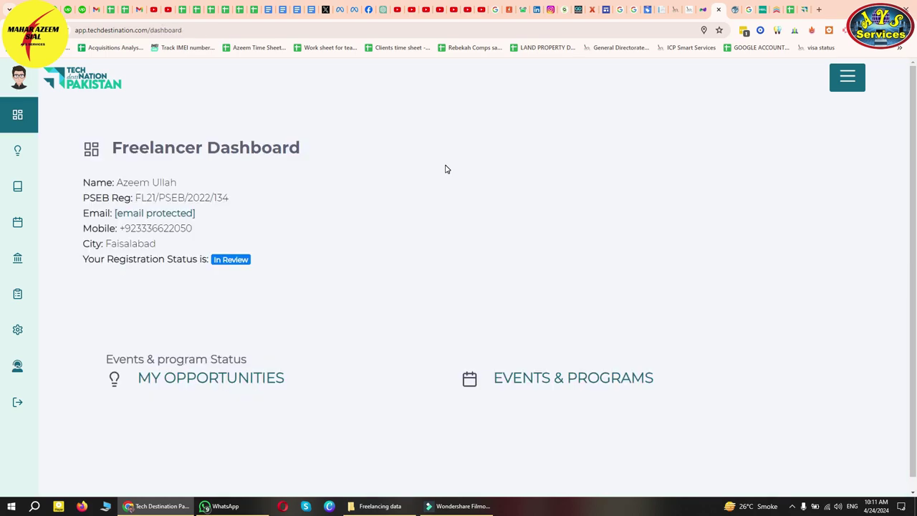
{"action": "triple_click", "coordinate": [234, 198]}
{"action": "left_click", "coordinate": [300, 202]}
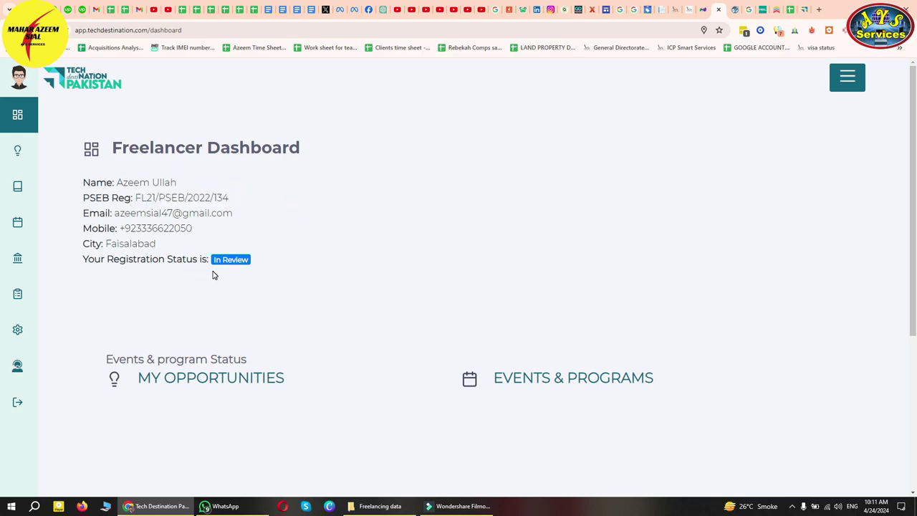
{"action": "left_click", "coordinate": [327, 265]}
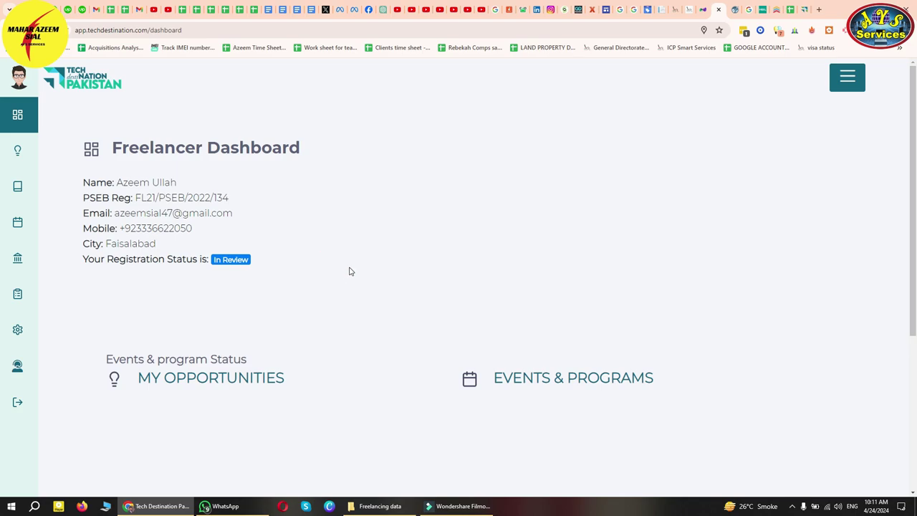